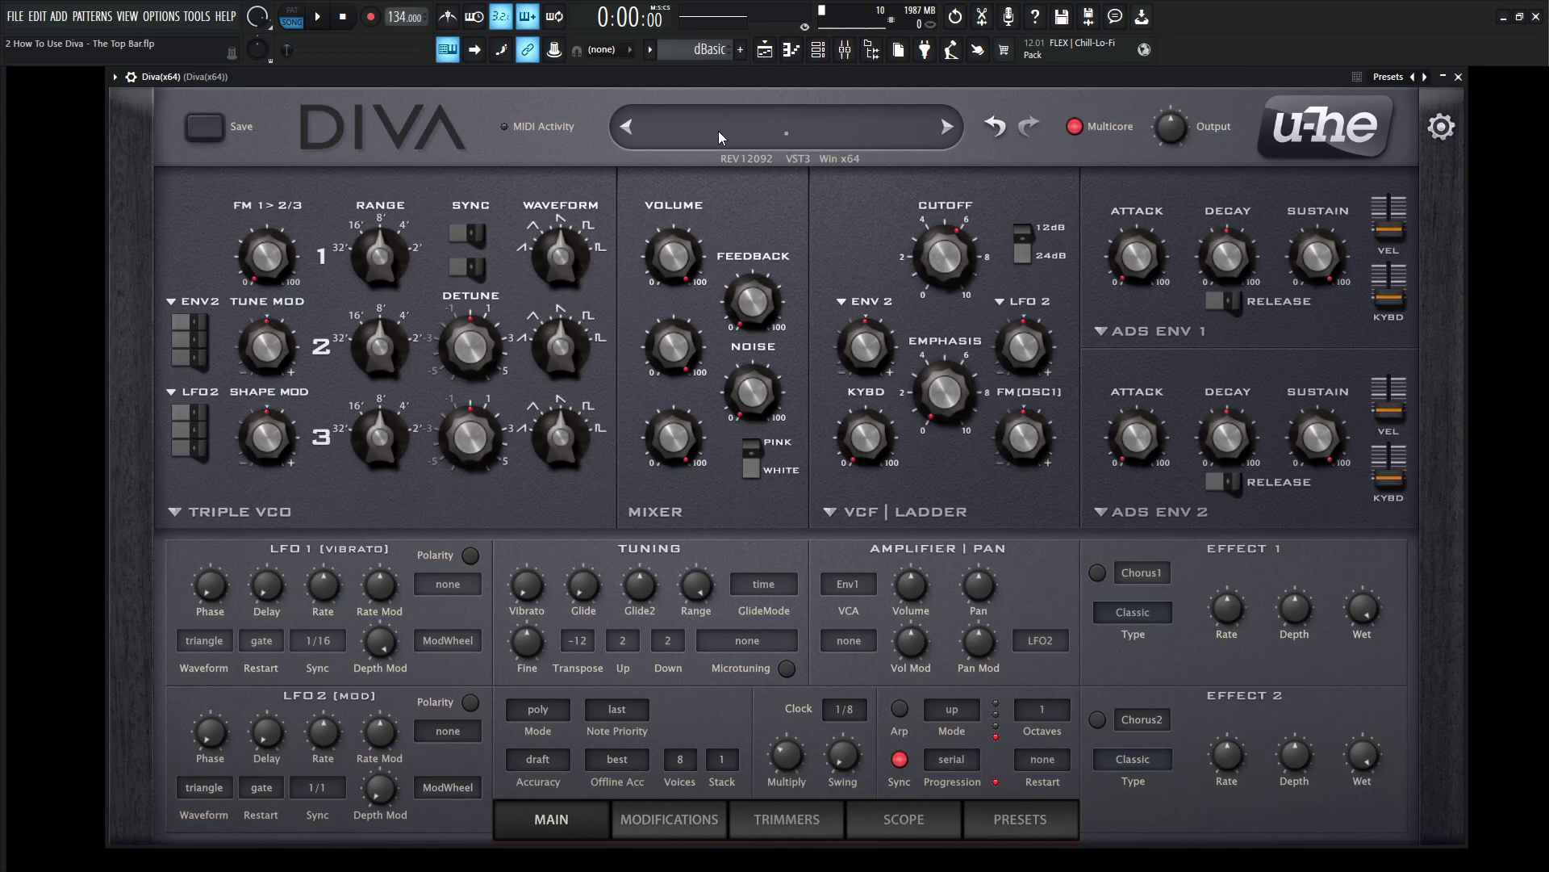
Open the preset save dialog and the save format options, then close both unchanged.
click(205, 127)
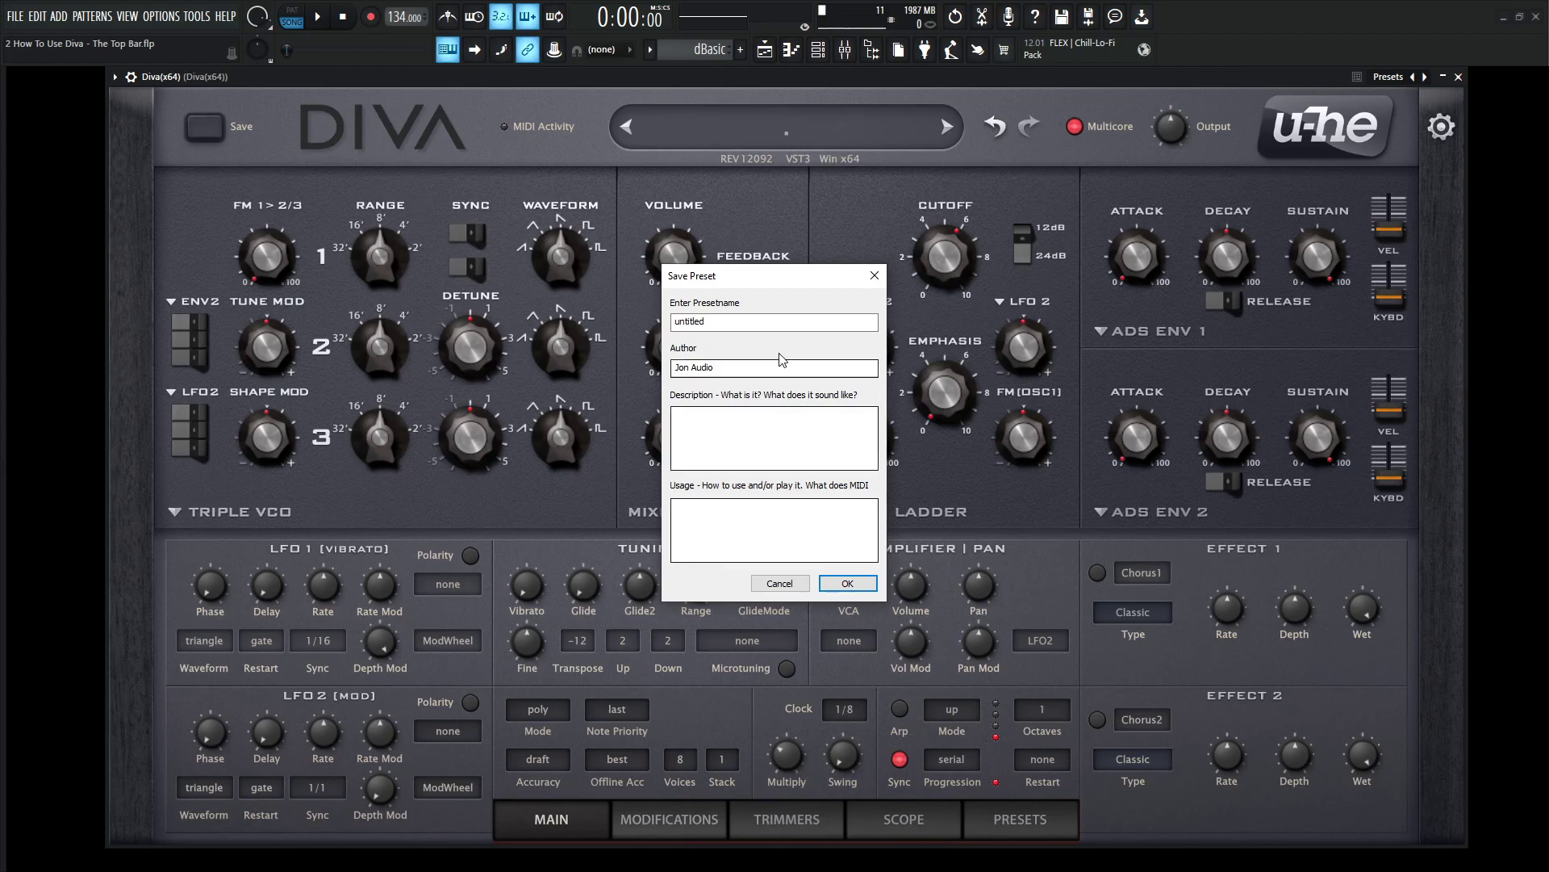
click(779, 583)
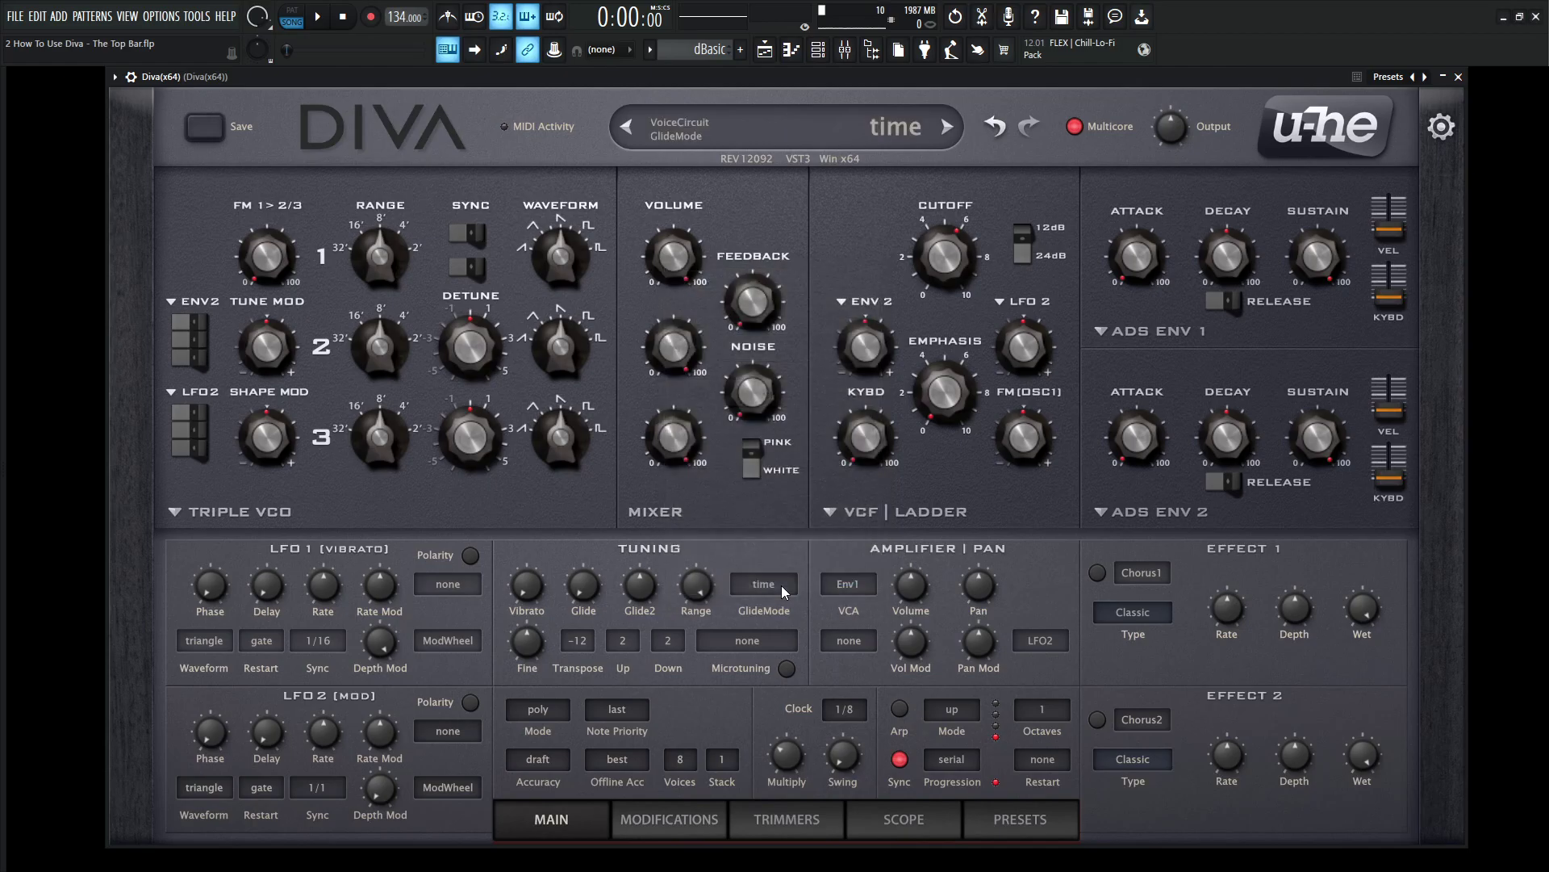
right_click(211, 130)
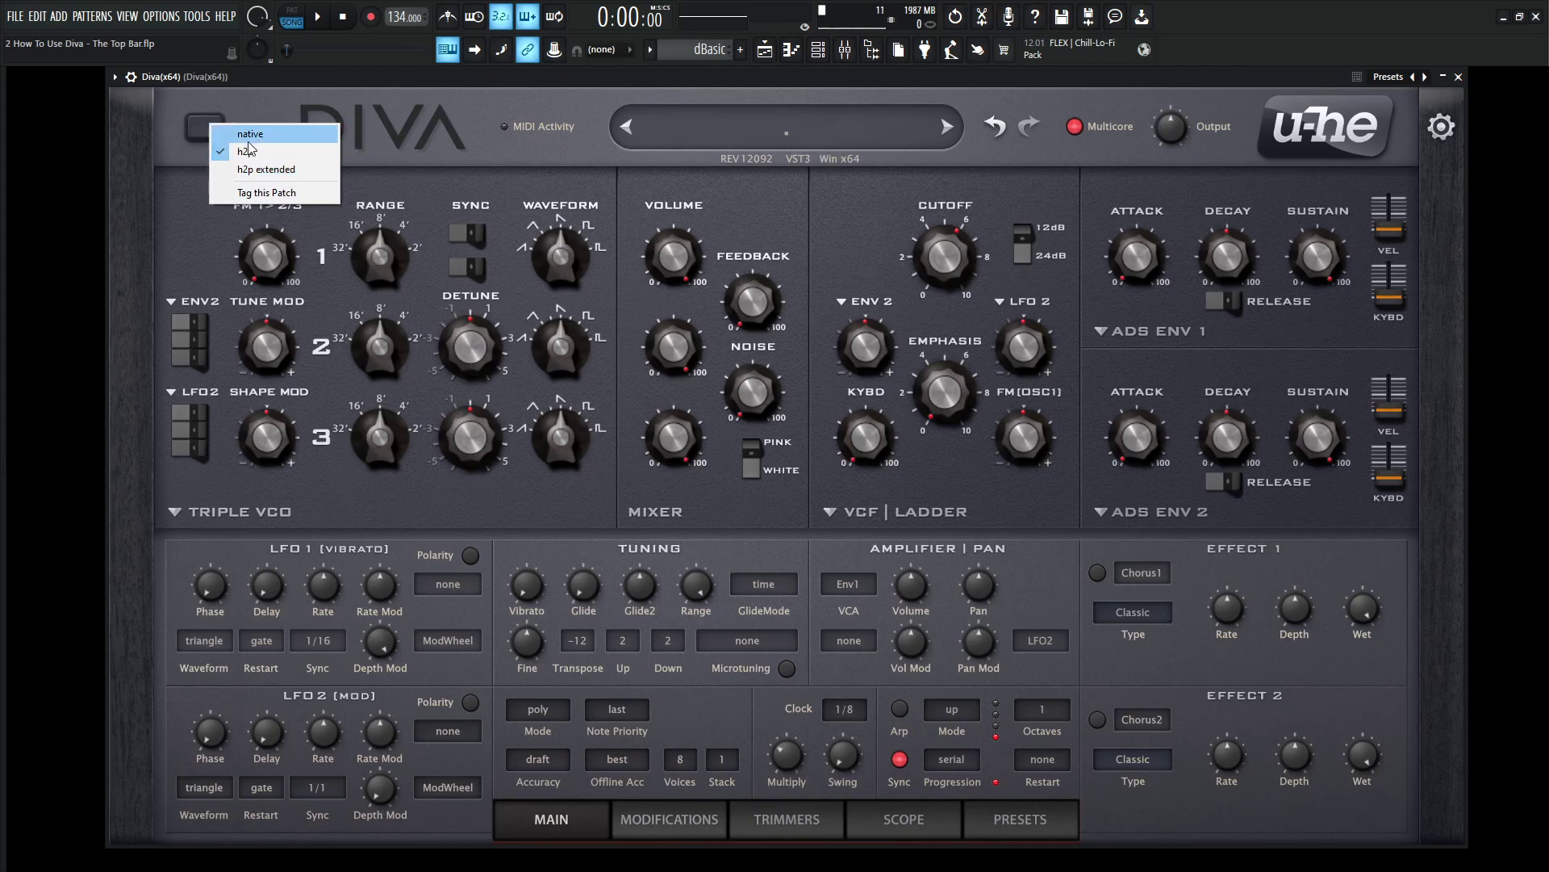
click(464, 95)
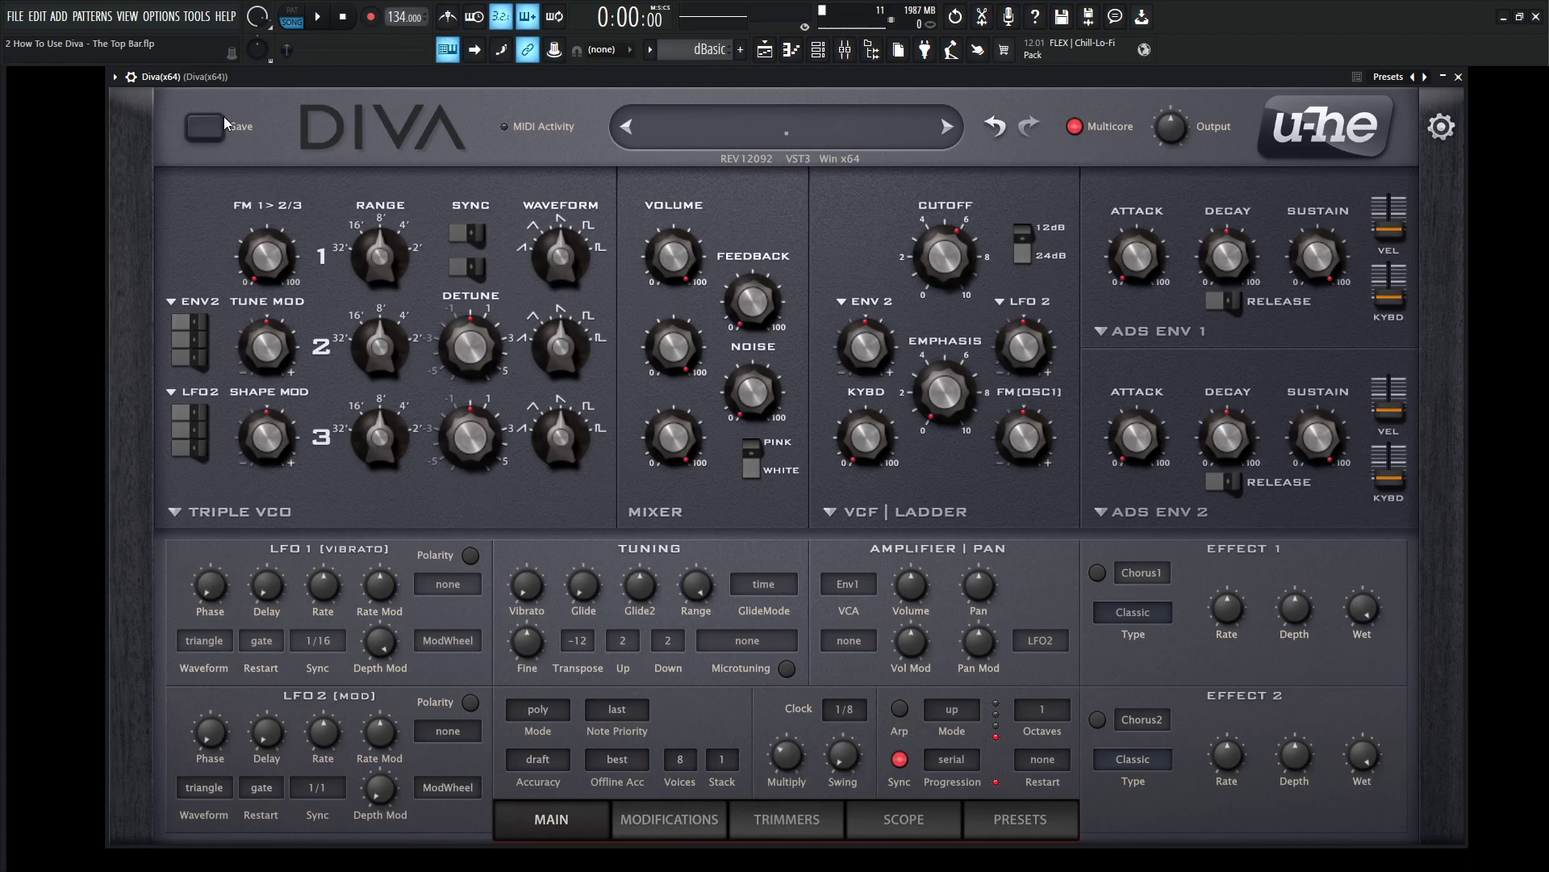
View the preset save location choices in Preferences, then return to the synth.
click(1440, 127)
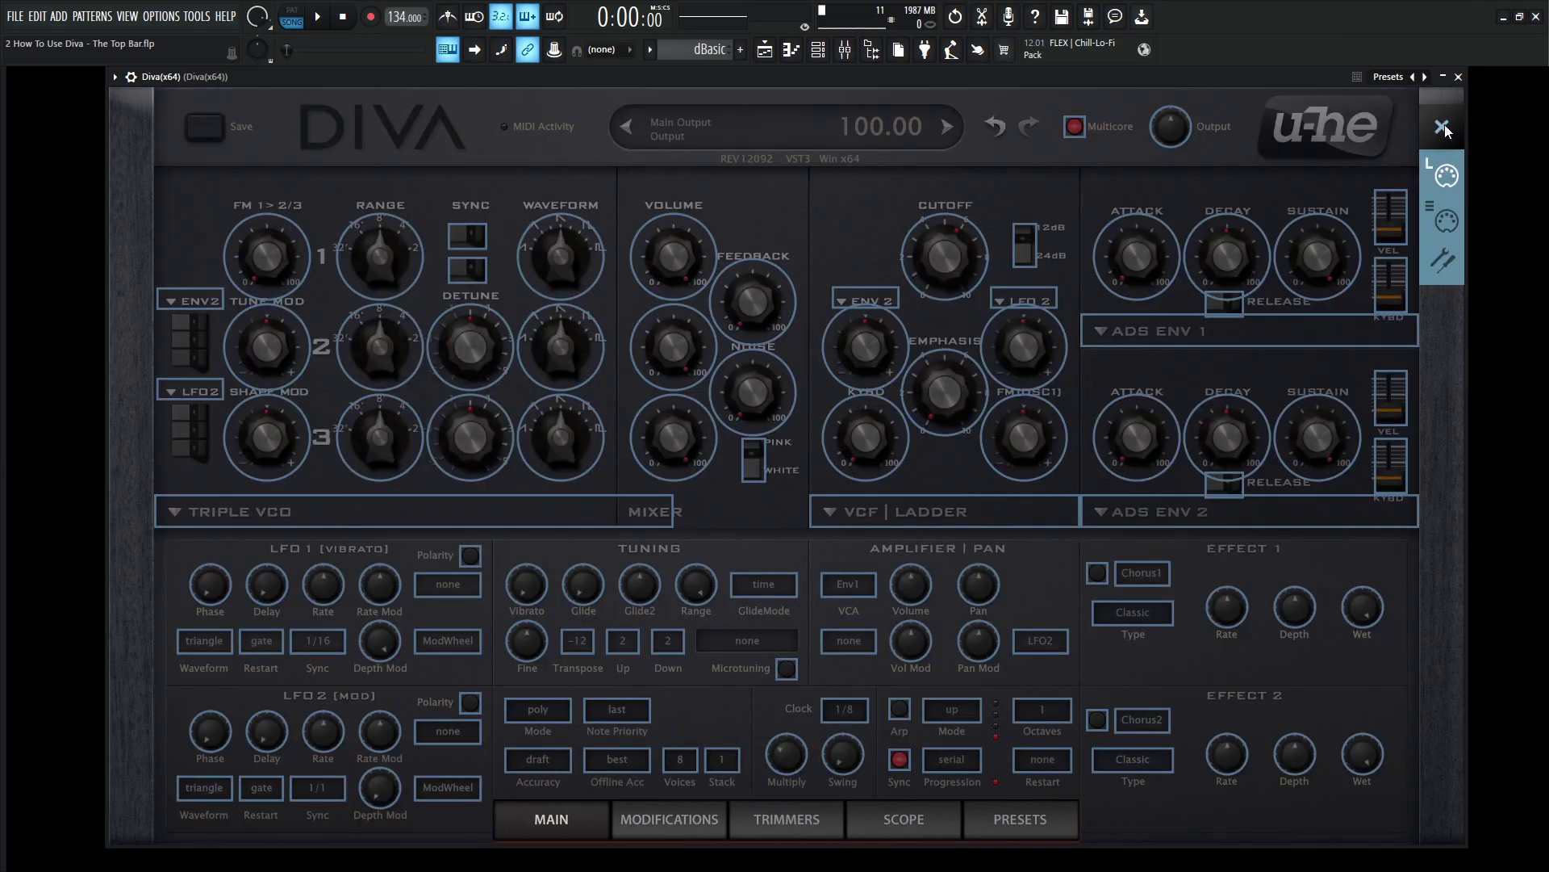
click(1438, 258)
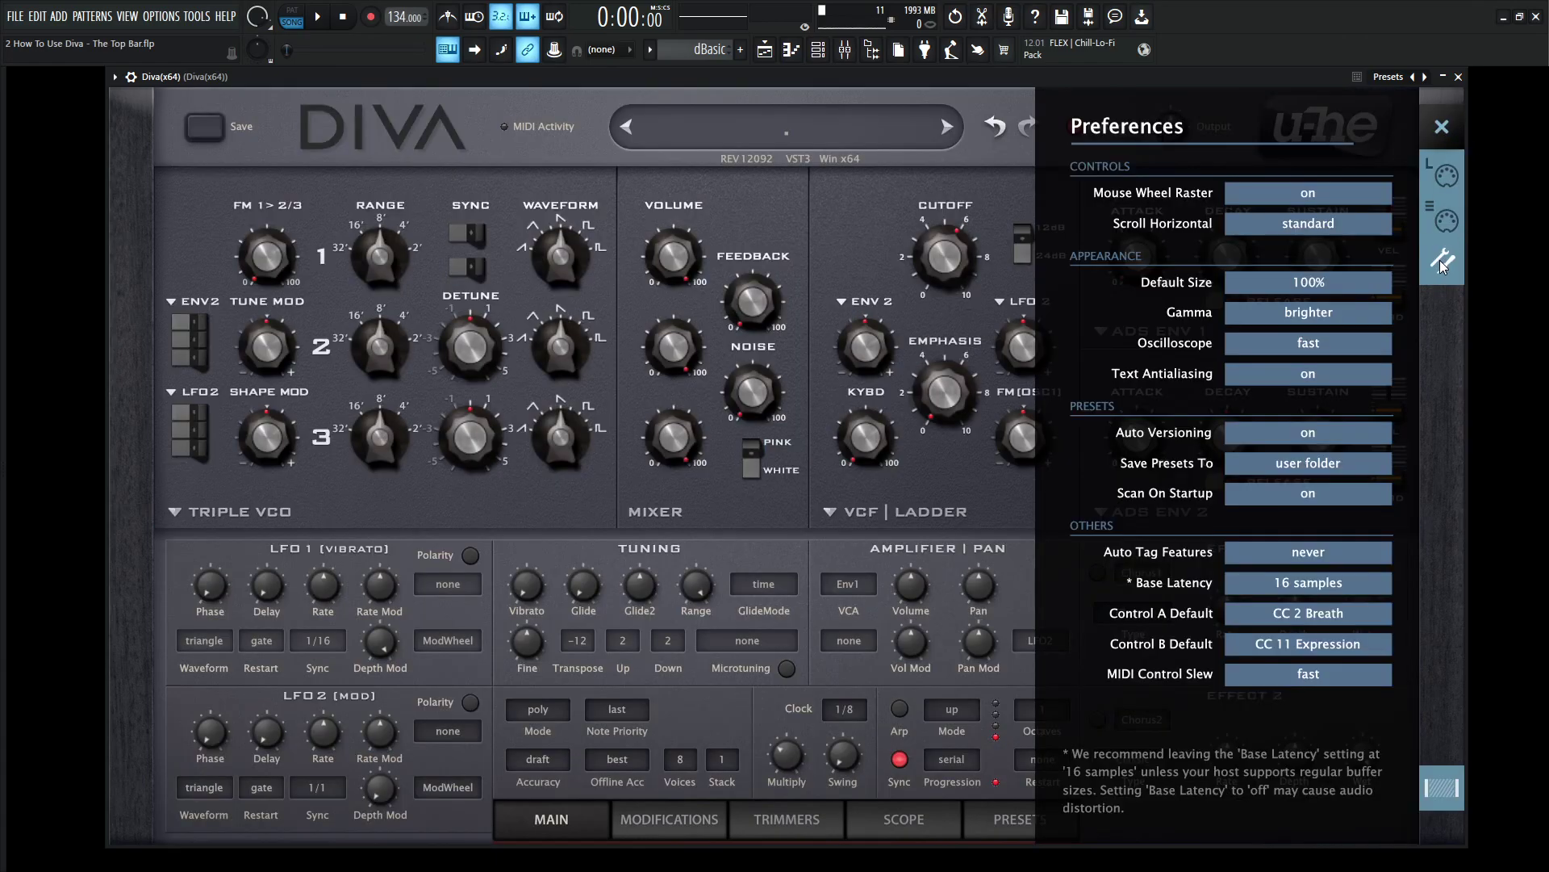
click(1347, 468)
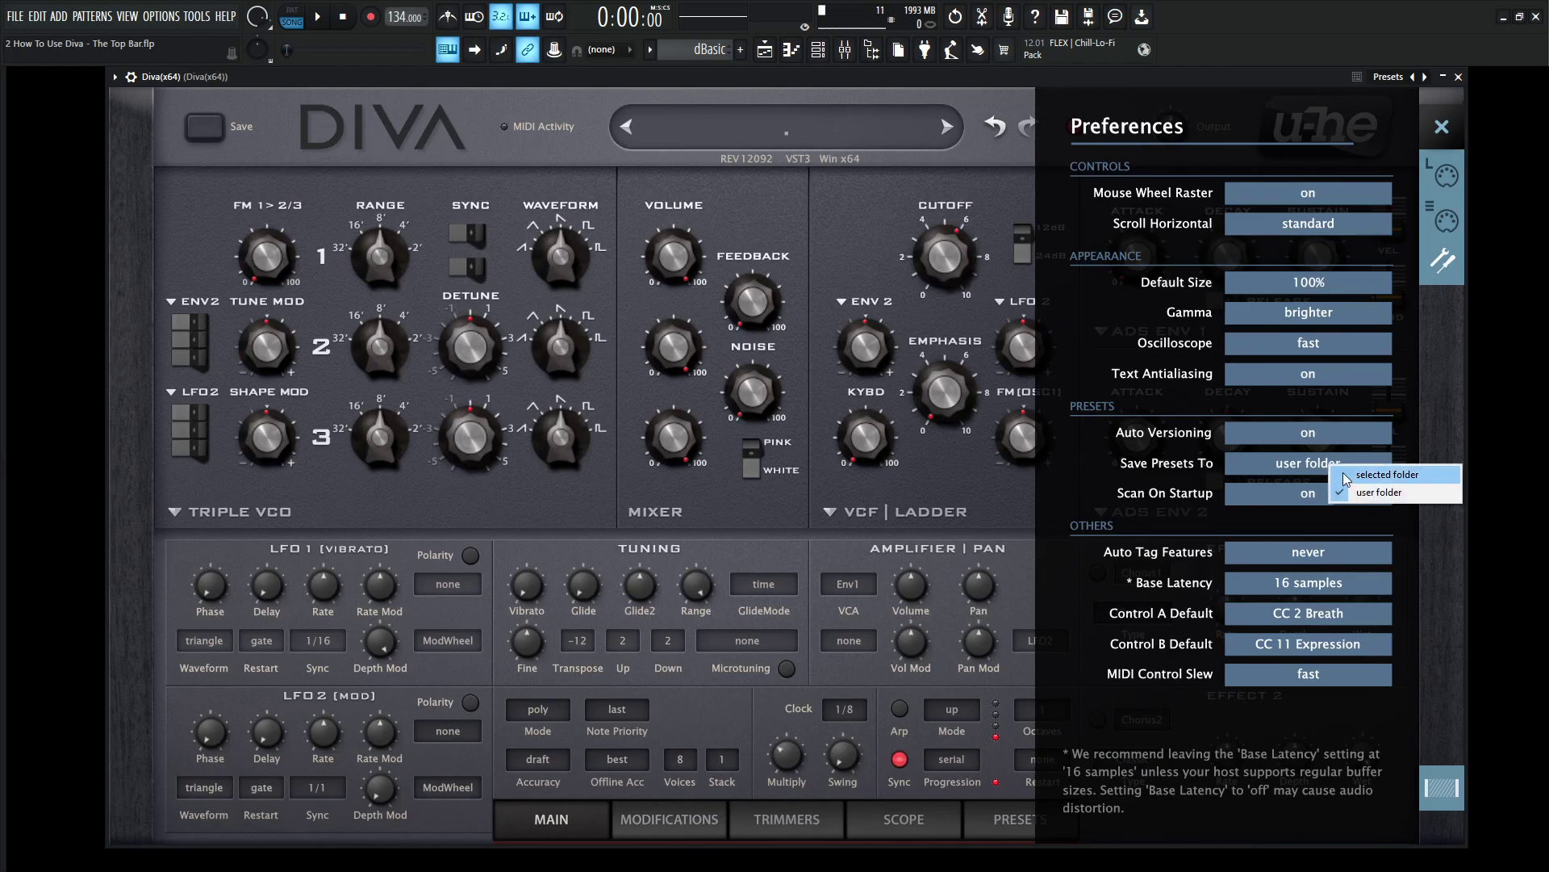
click(1440, 129)
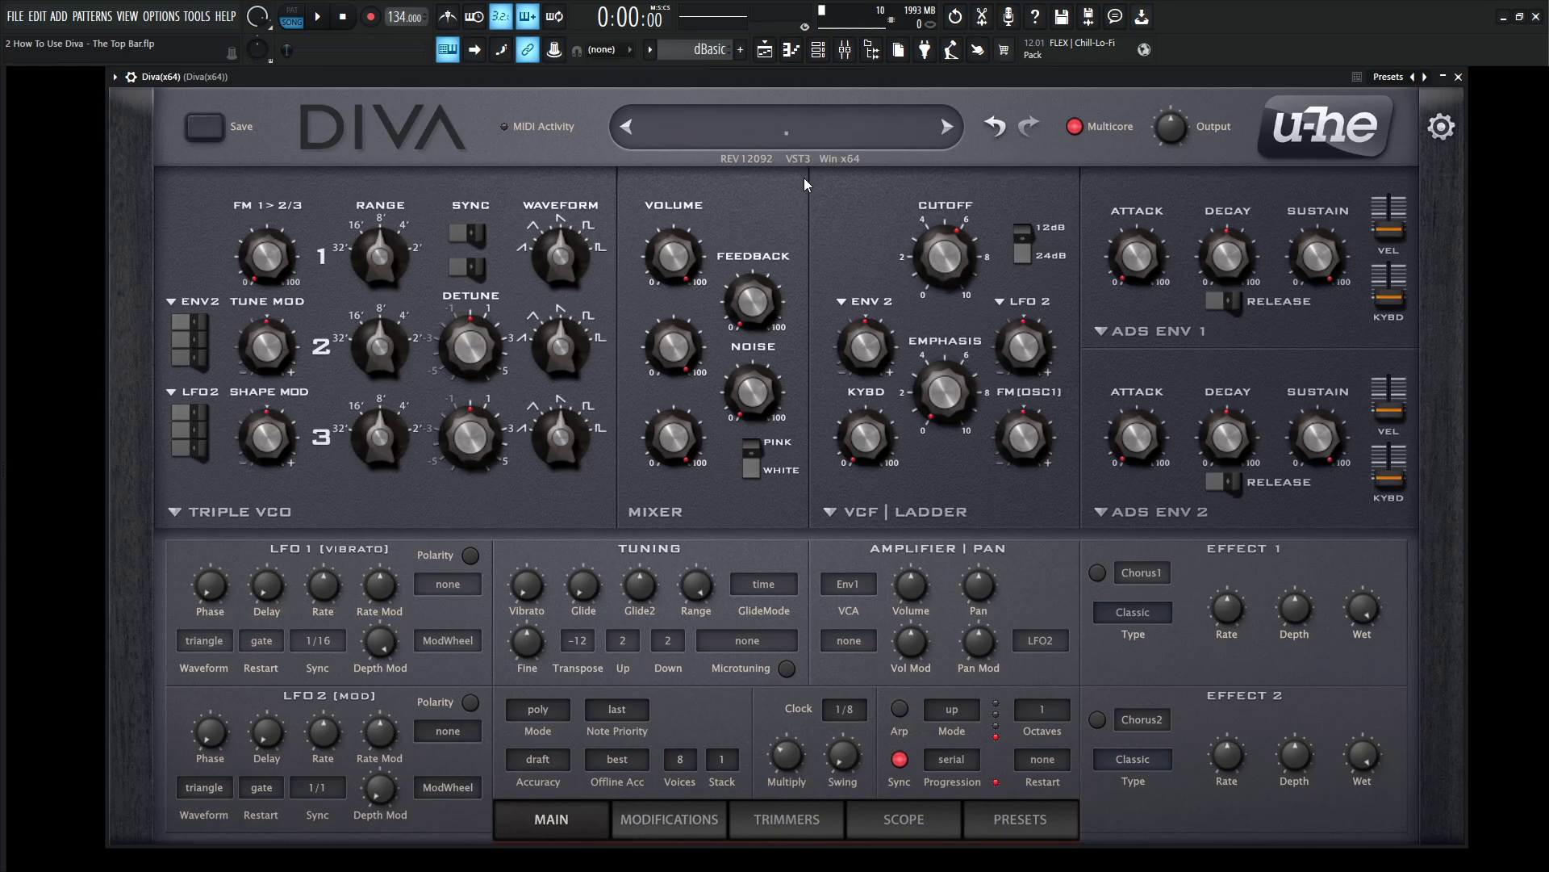
Drag oscillator 1's mixer Volume to 100 and oscillator 3's down to 94.50.
mouse_move(675, 251)
mouse_down()
mouse_move(690, 353)
mouse_move(689, 242)
mouse_up()
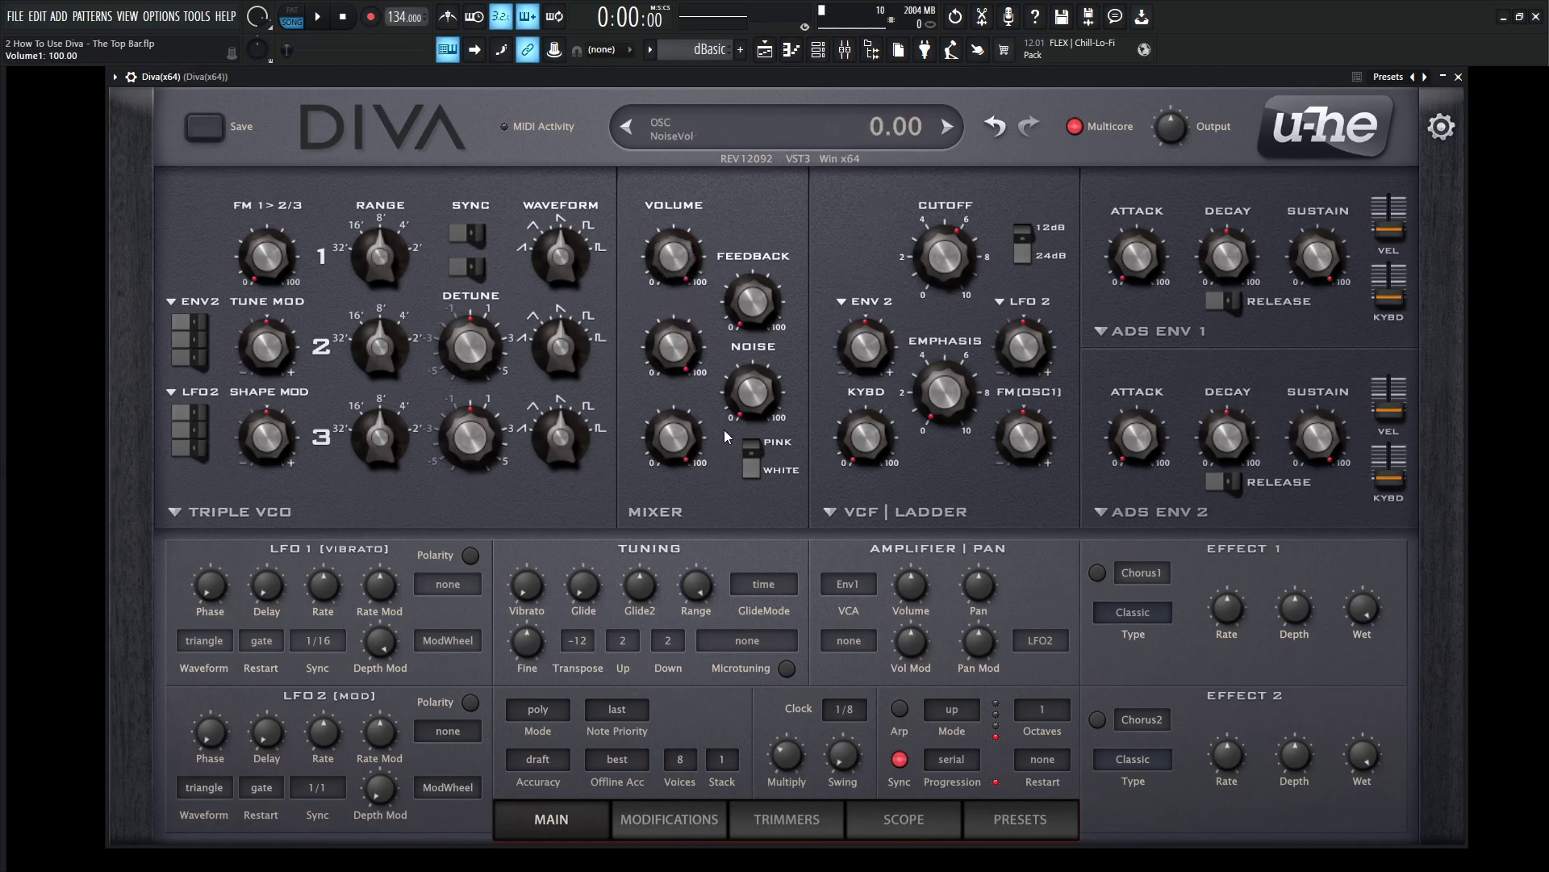
mouse_move(674, 436)
mouse_down()
mouse_move(685, 509)
mouse_move(690, 447)
mouse_up()
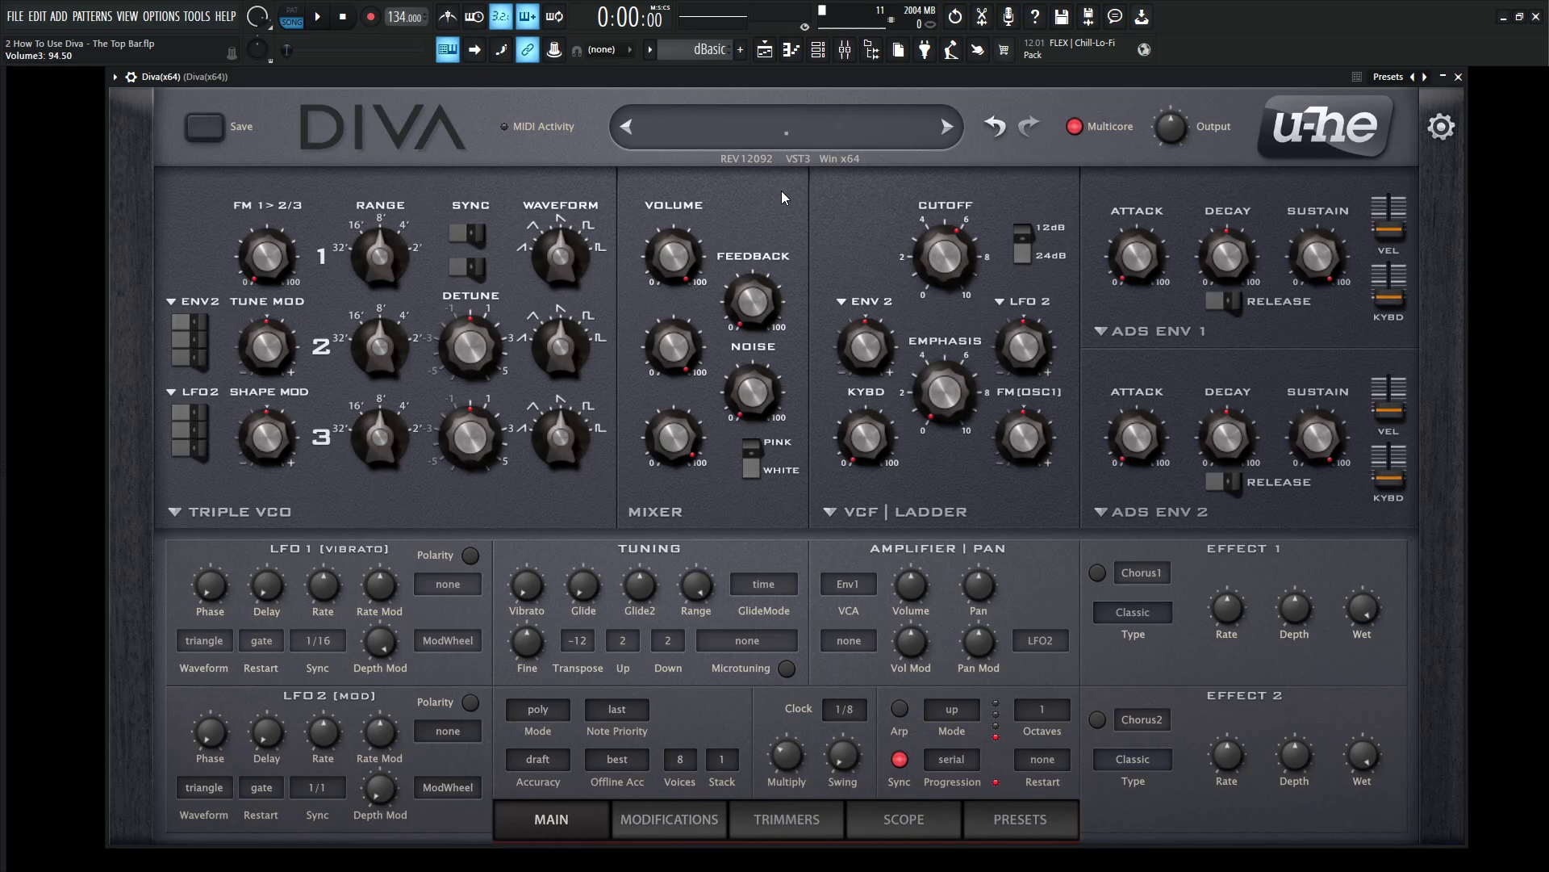
mouse_move(861, 493)
mouse_move(1144, 334)
mouse_move(1187, 125)
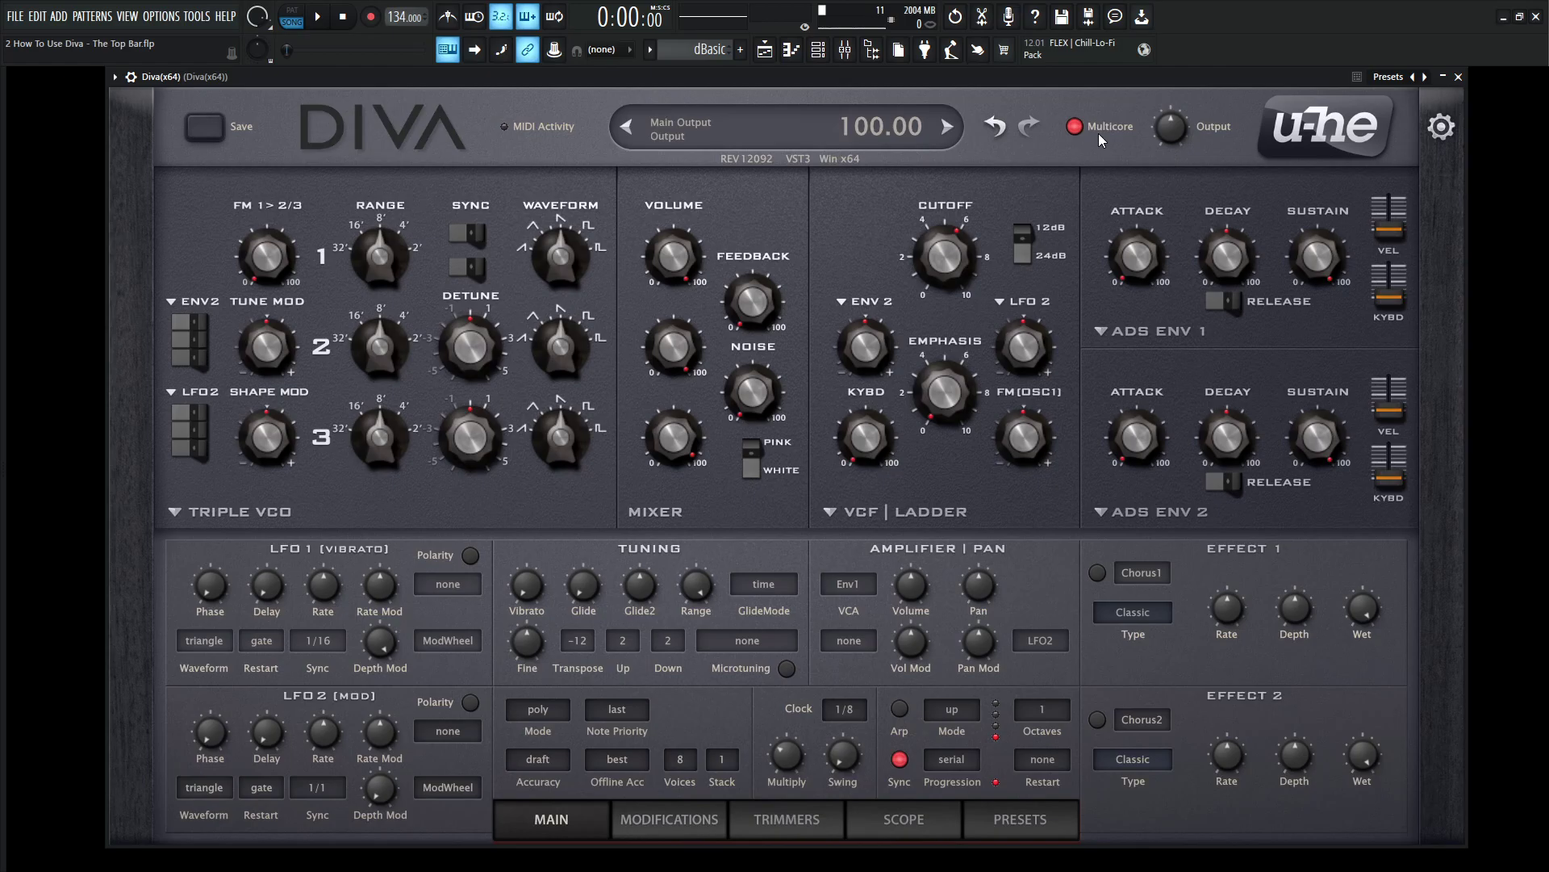
Switch Diva's accuracy setting from Draft to Fast.
mouse_move(879, 526)
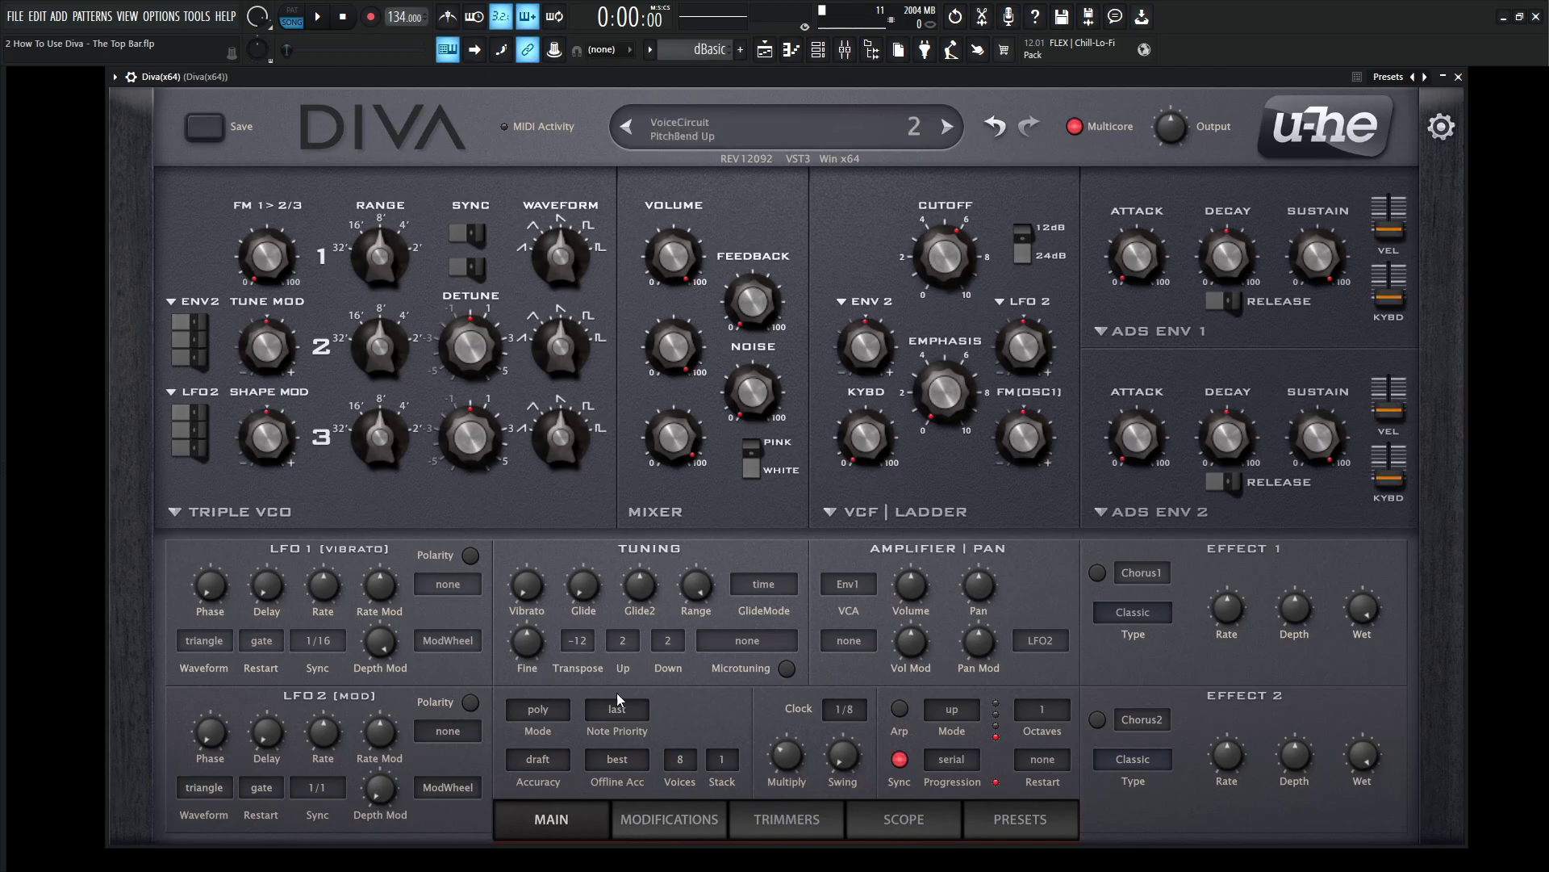
click(534, 759)
click(580, 786)
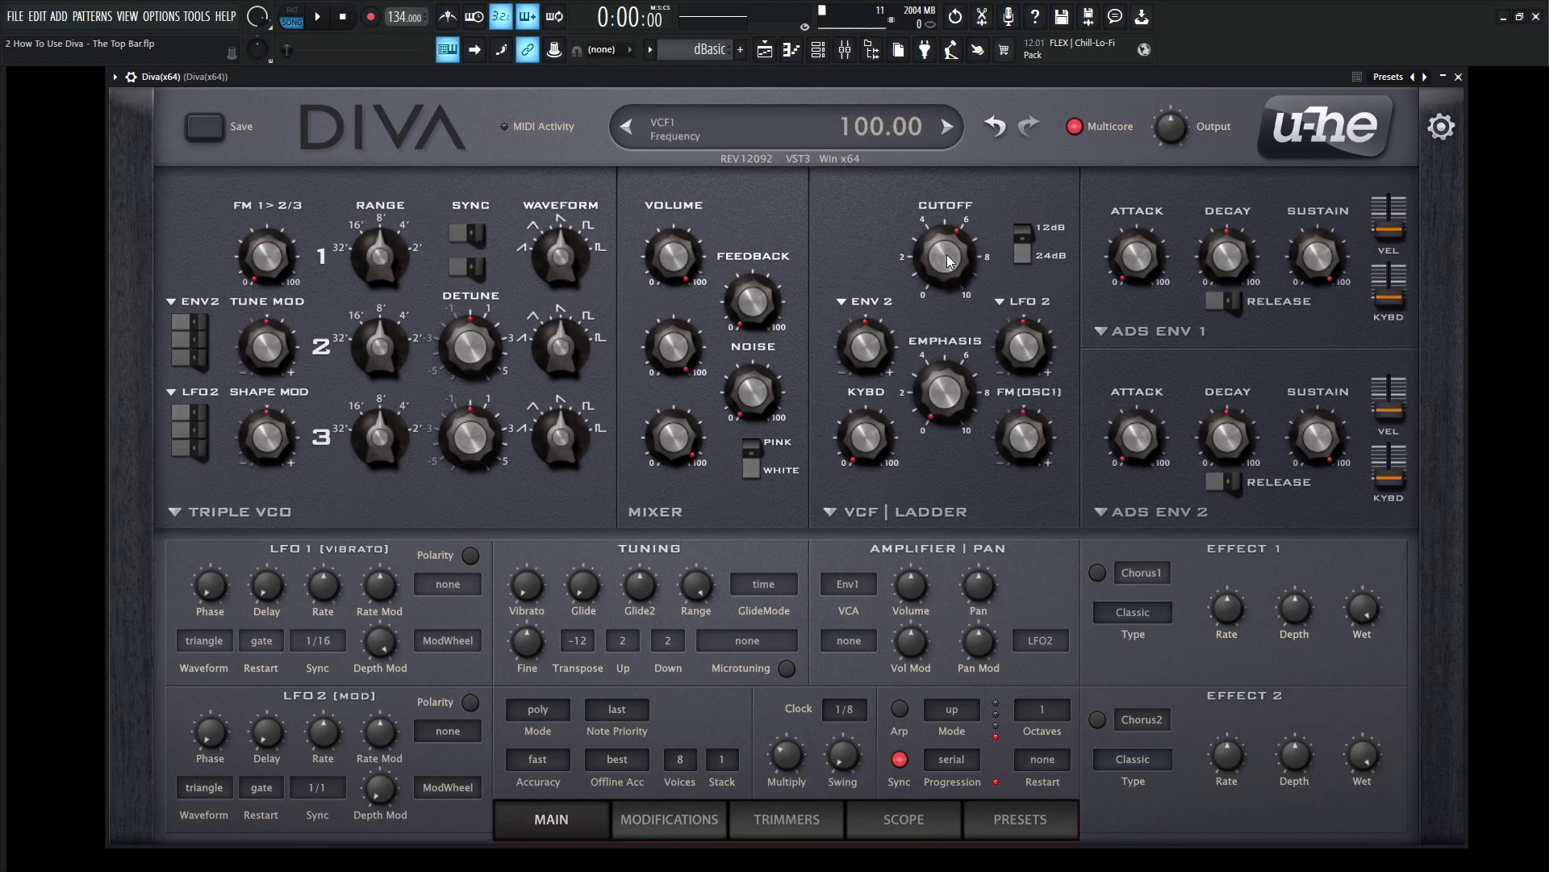
Sweep the Cutoff knob, then wheel and Shift-drag it to VCF1 Frequency of about 108.25.
drag(944, 256, 953, 305)
scroll(952, 269, down, 1)
scroll(952, 246, up, 1)
scroll(948, 255, up, 1)
drag(948, 255, 955, 237)
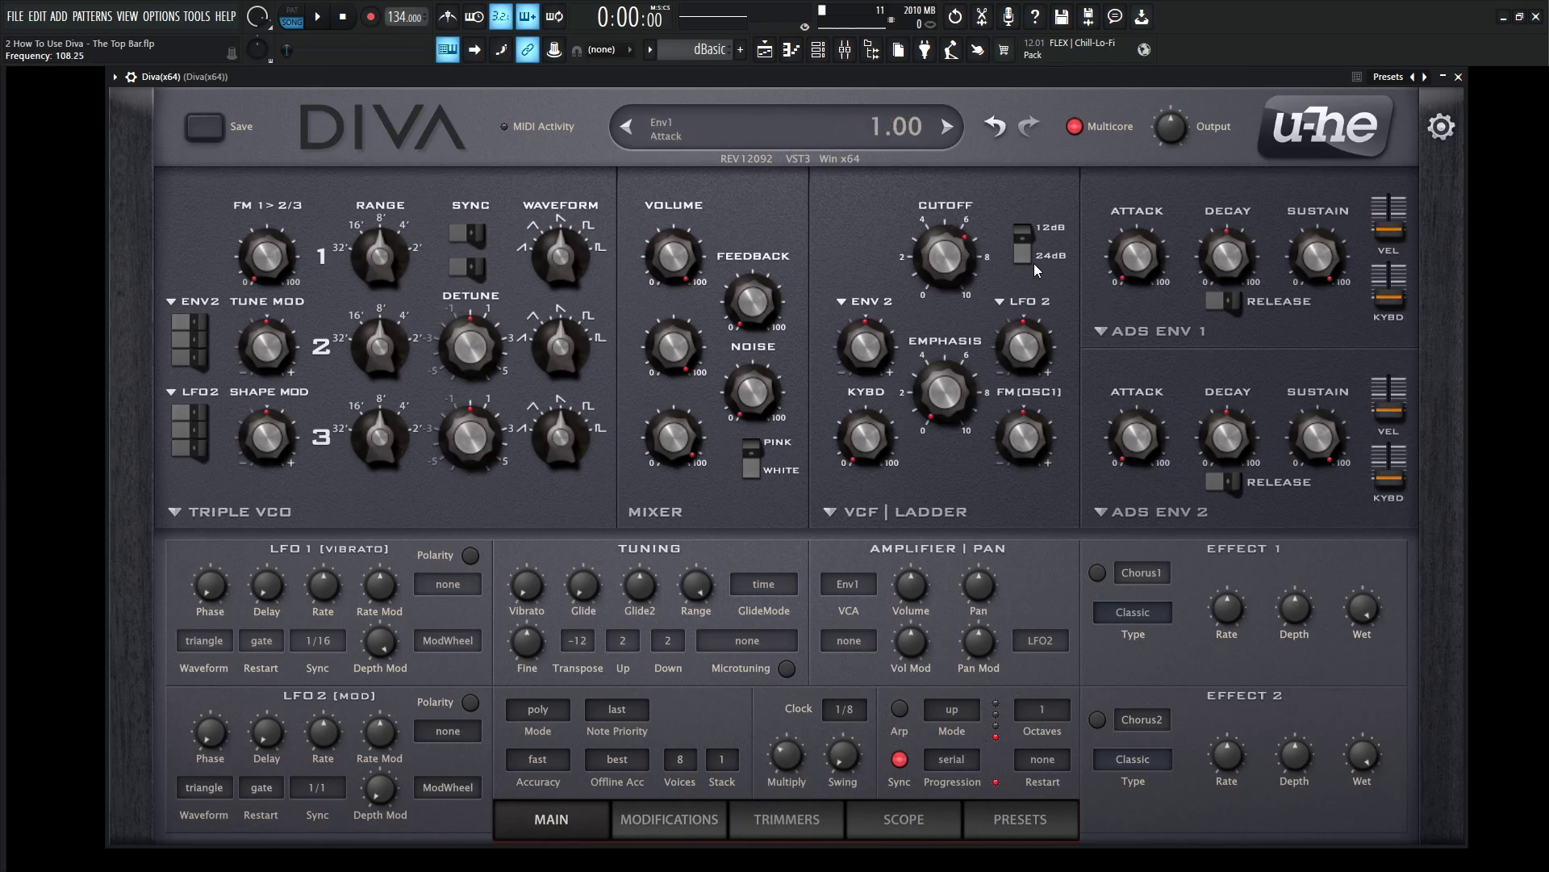
Lock the Cutoff knob, test that dragging it fails, then unlock it at 106.25.
right_click(952, 258)
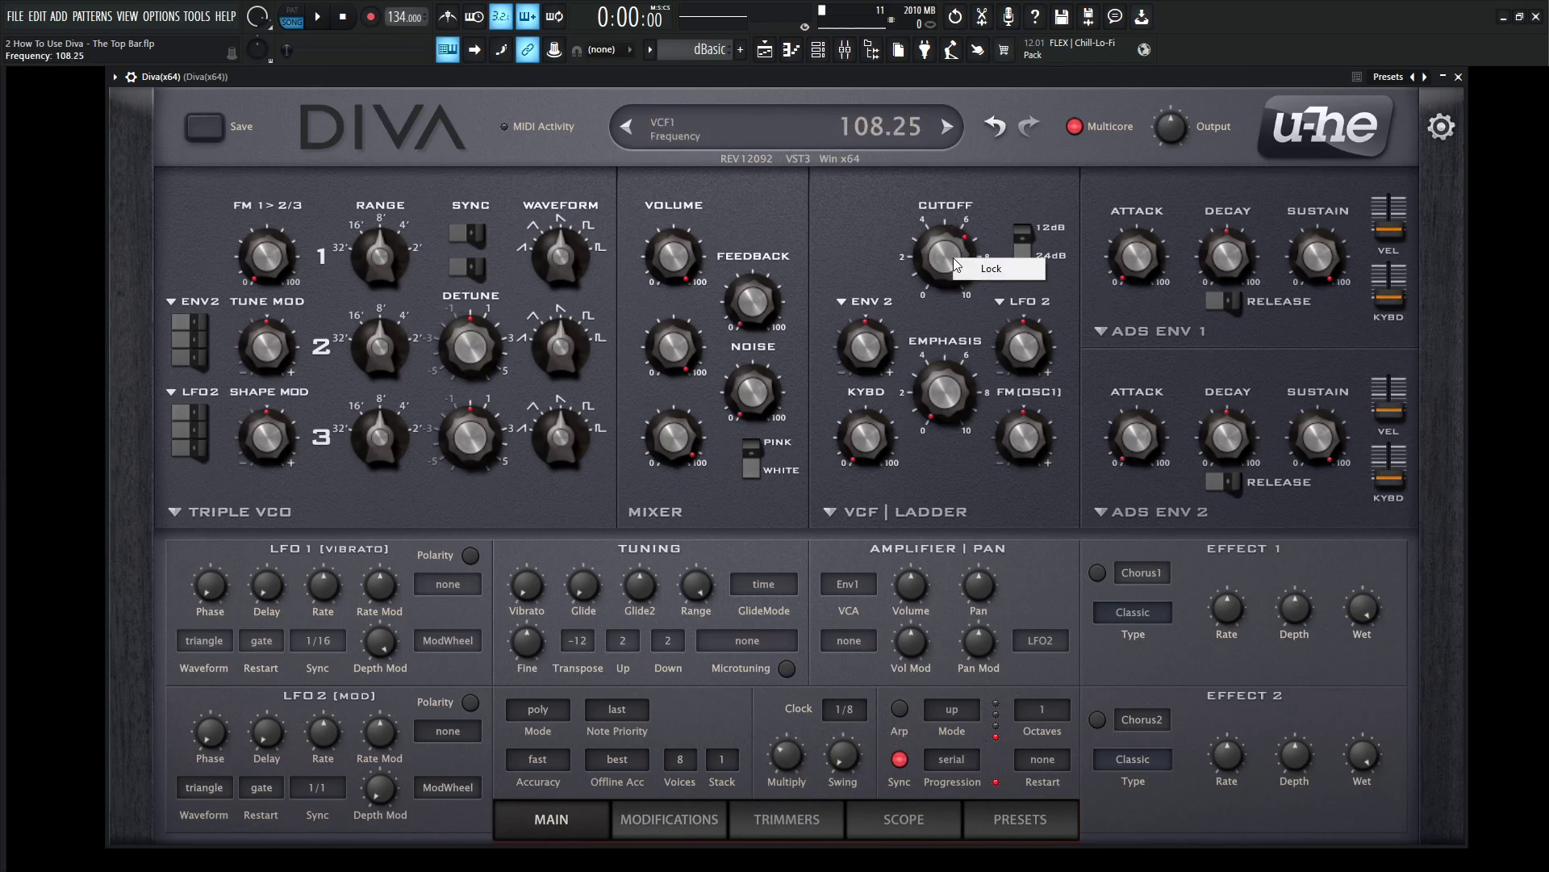
click(1009, 273)
mouse_move(961, 276)
mouse_down()
mouse_move(962, 308)
mouse_move(963, 277)
mouse_up()
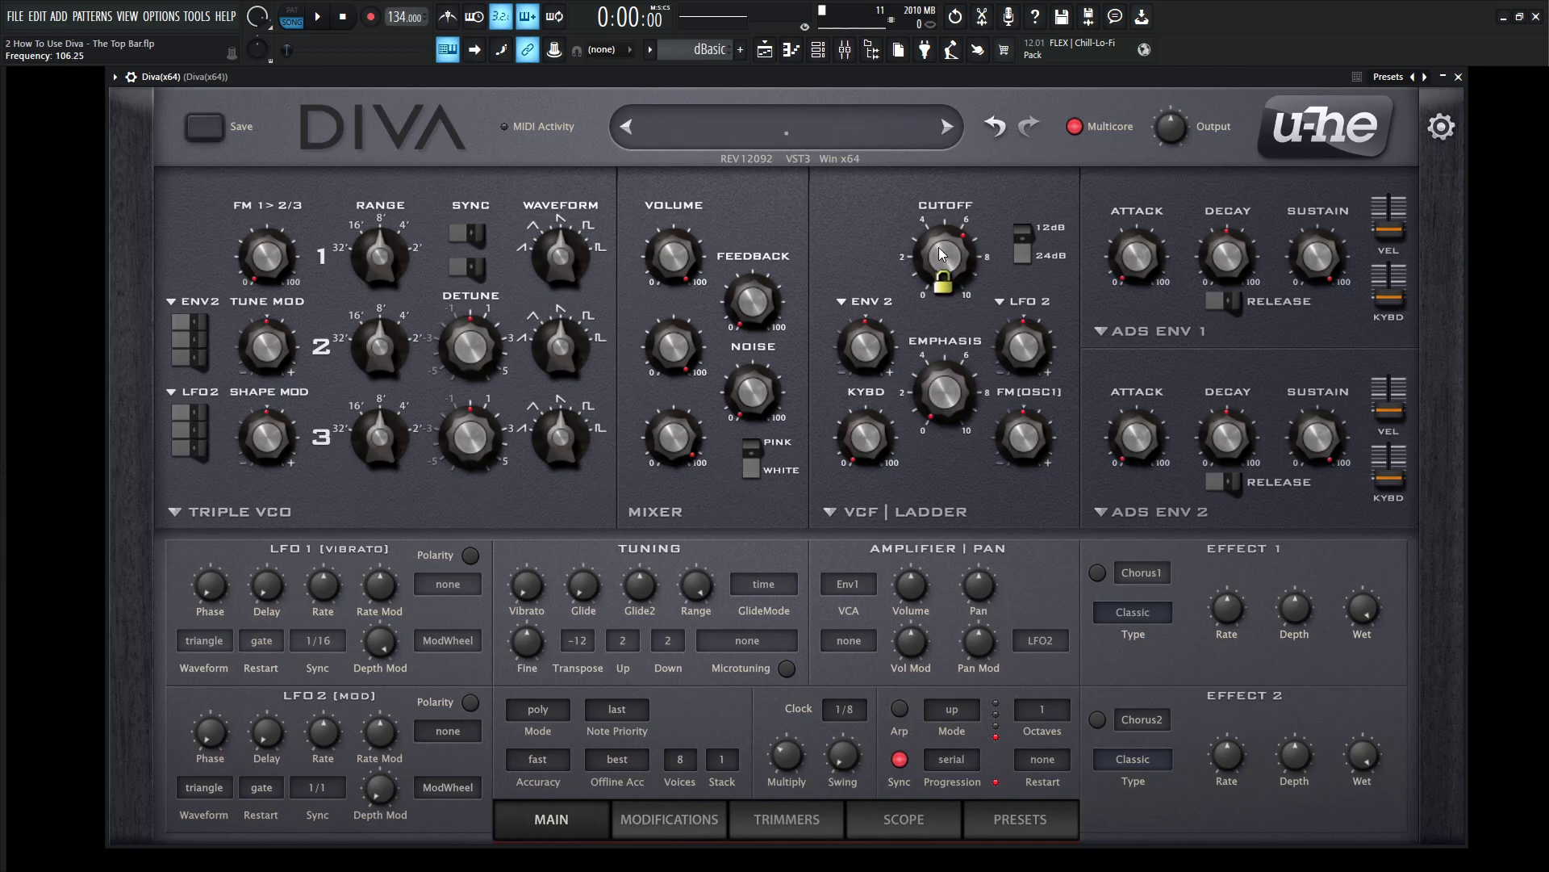
right_click(945, 251)
click(985, 263)
Route LFO1 to Resonance Mod, try depth 28, then reset the depth to zero.
mouse_move(635, 767)
click(678, 813)
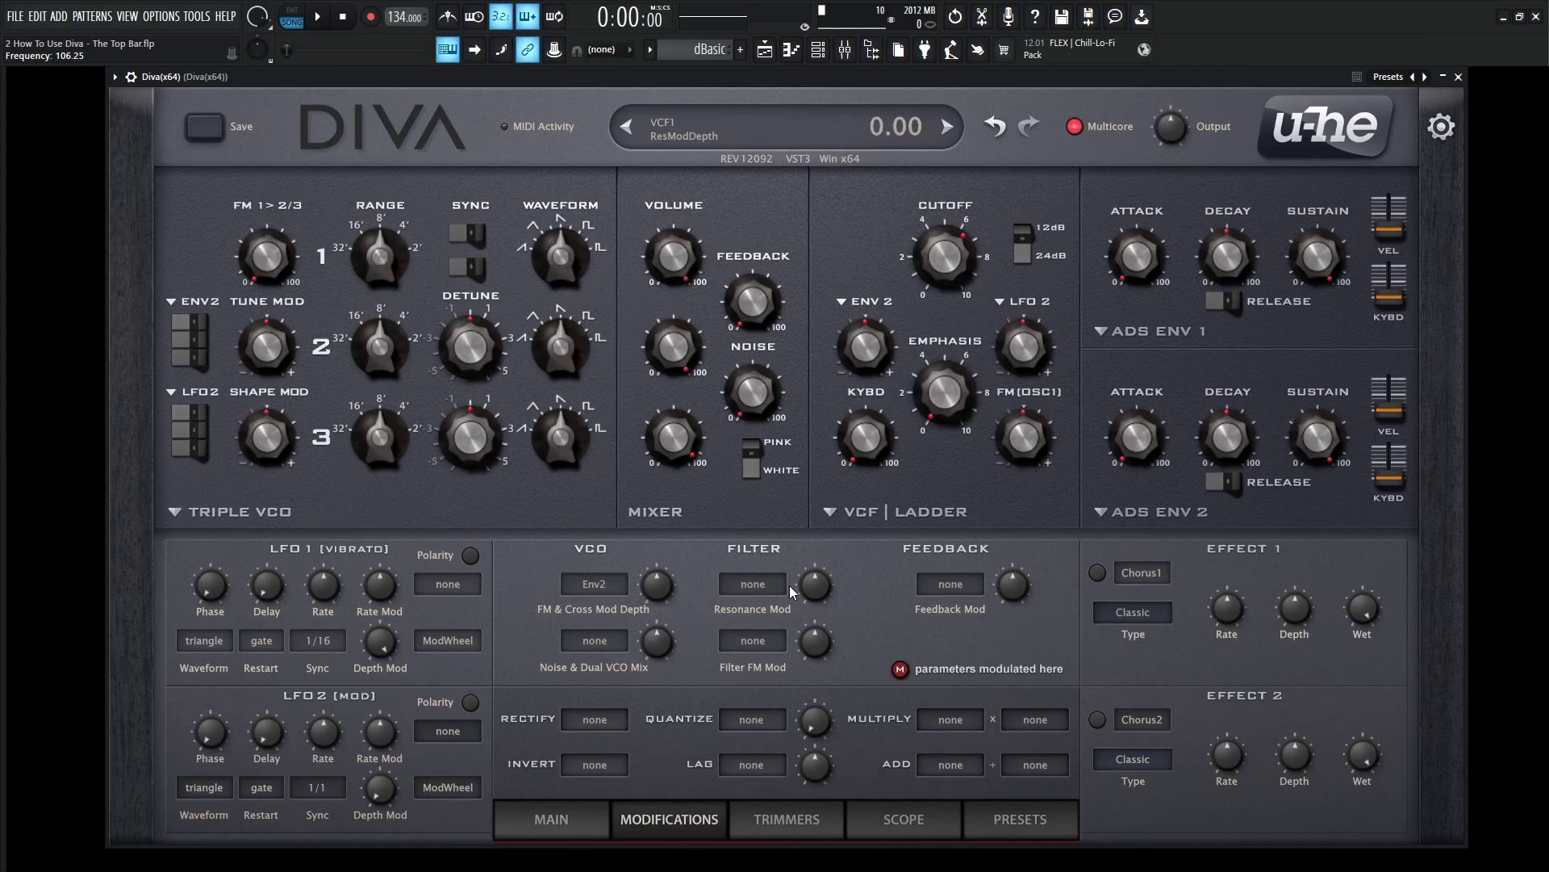
click(763, 586)
click(815, 281)
drag(811, 589, 817, 581)
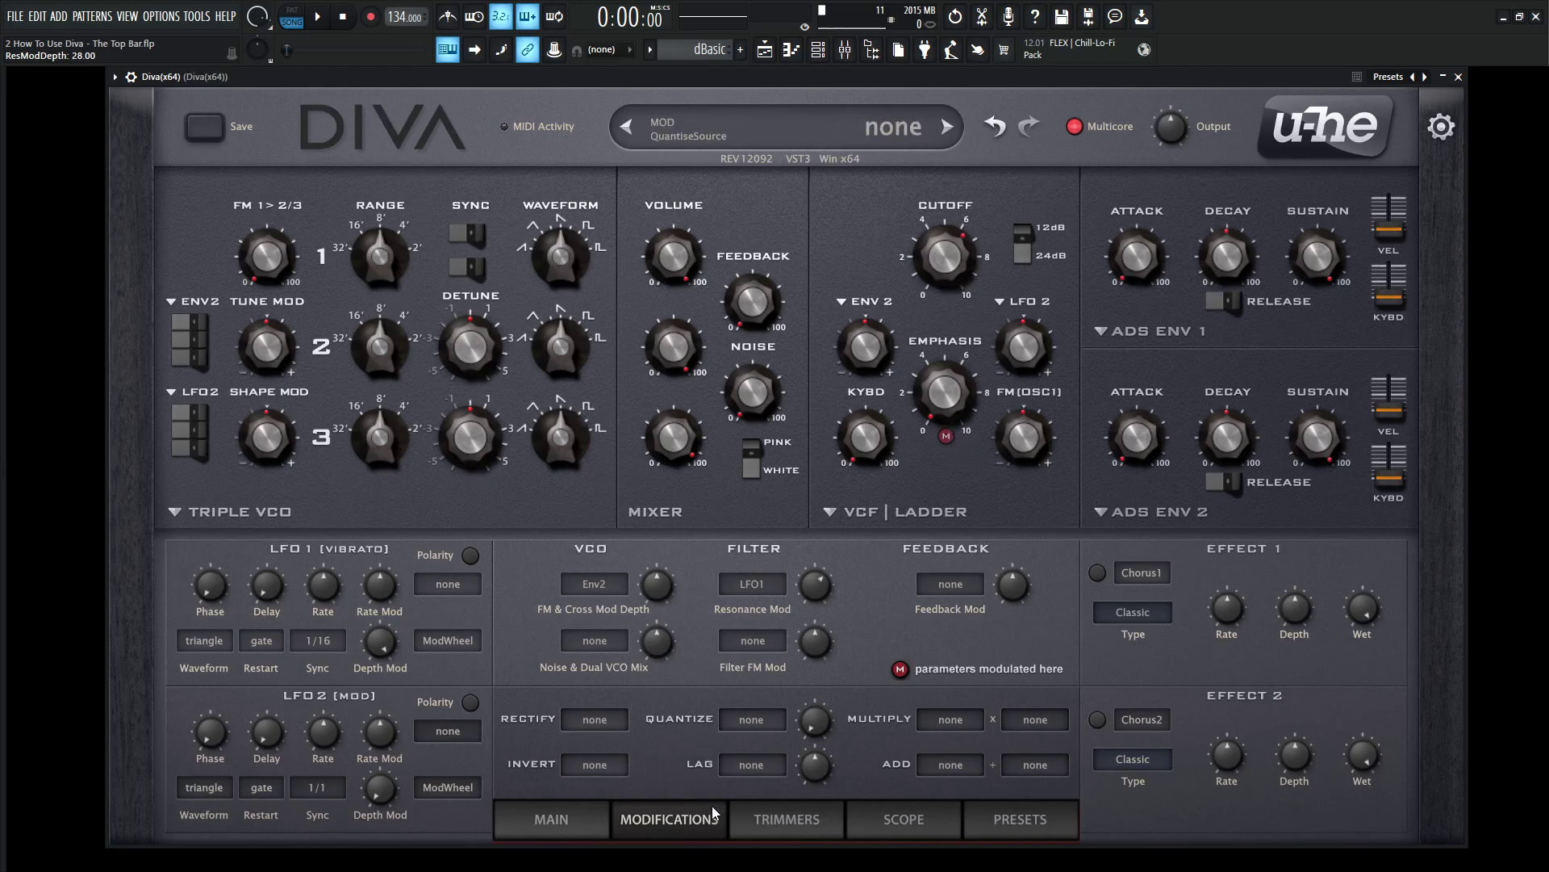
double_click(814, 587)
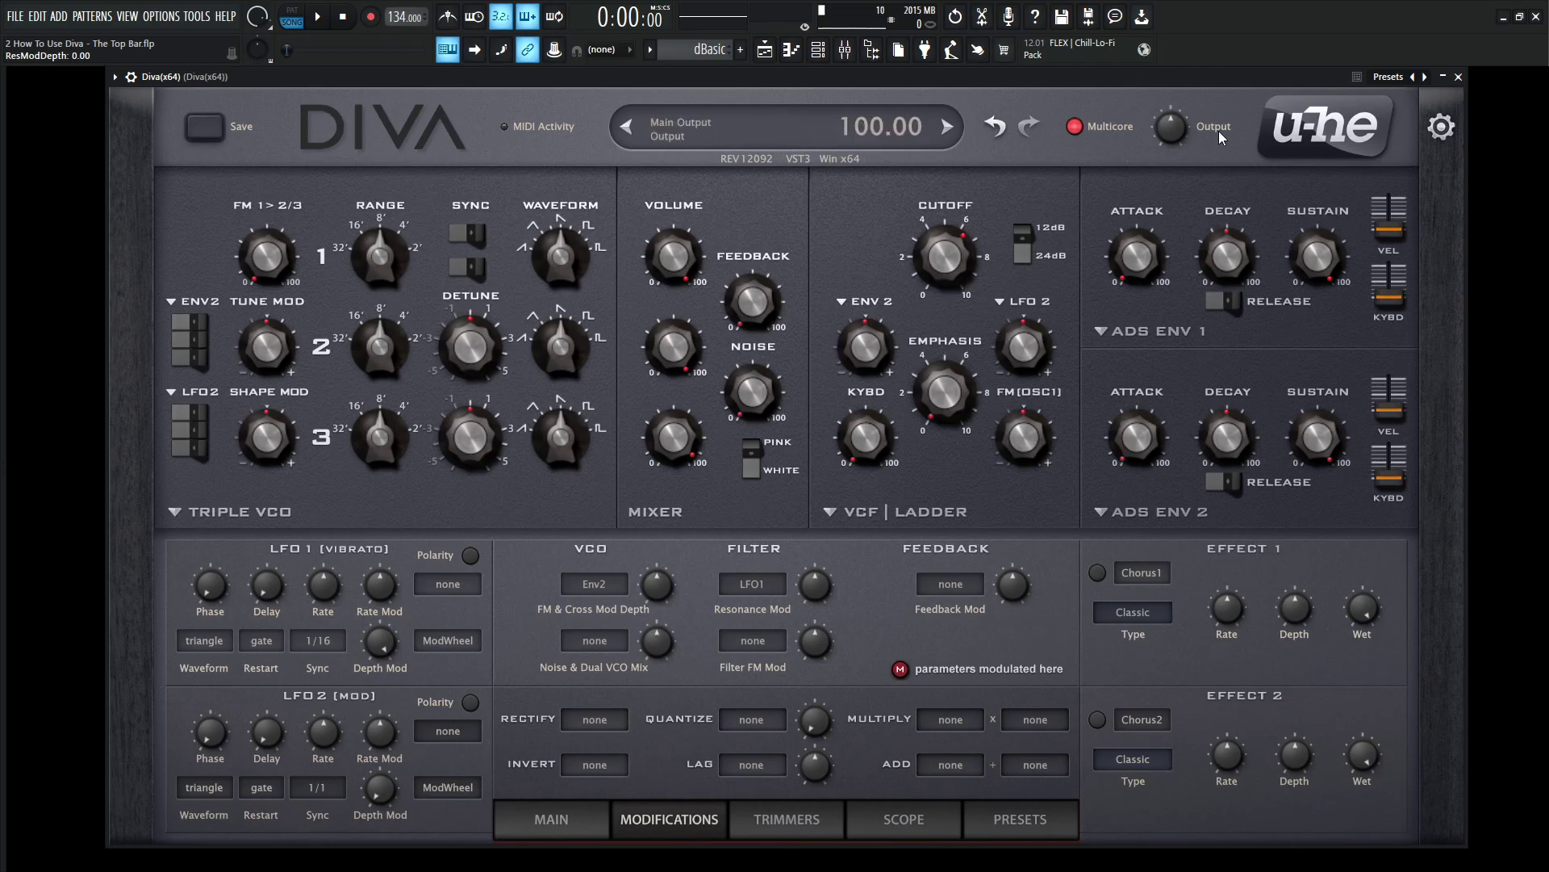
click(1327, 131)
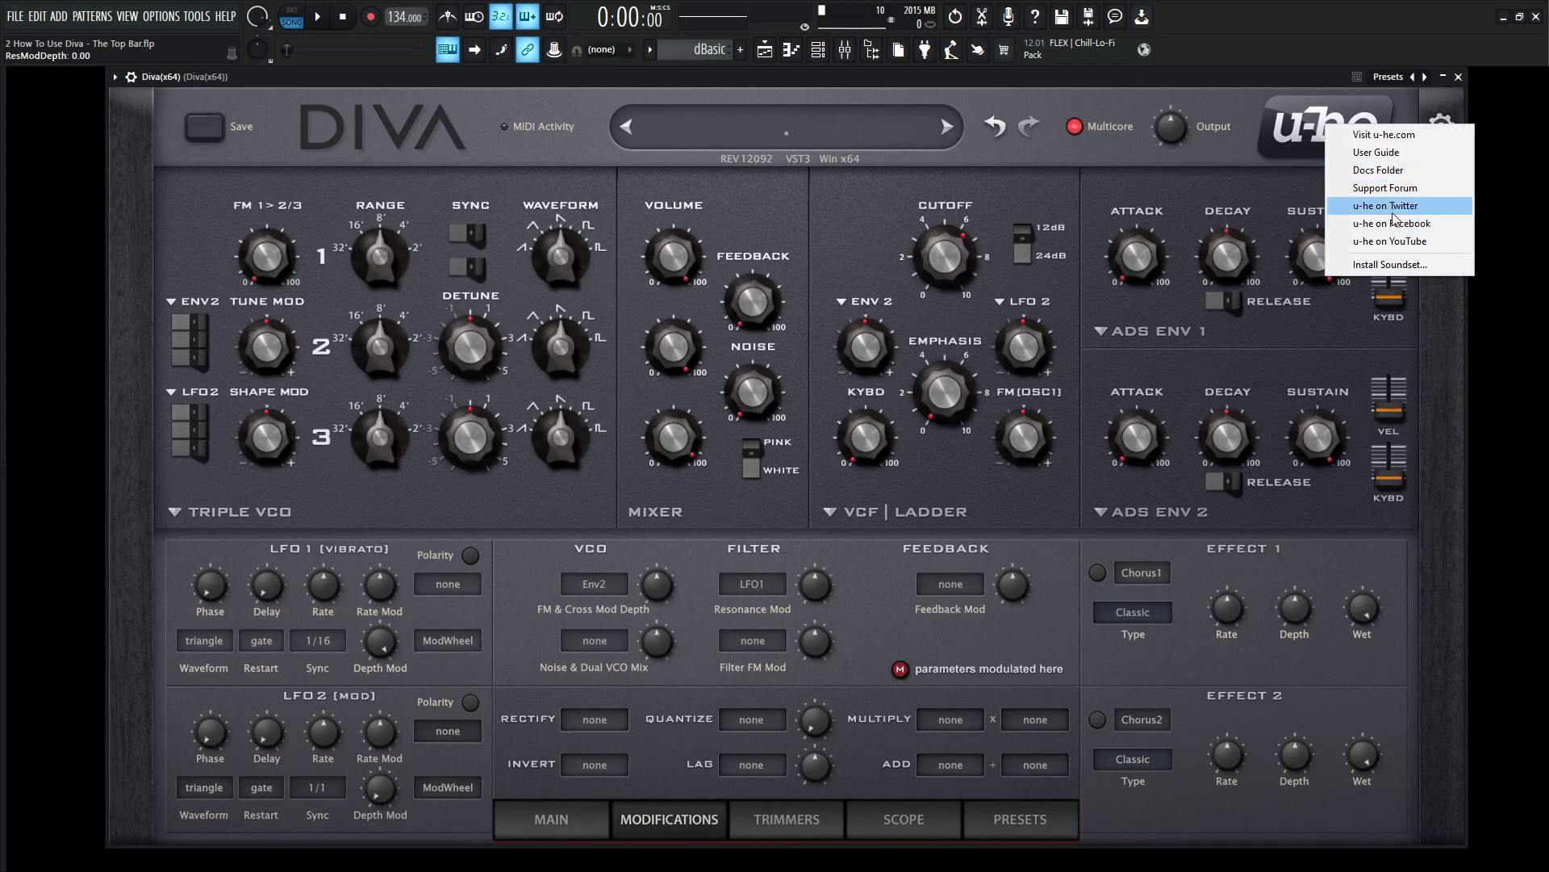
click(1217, 98)
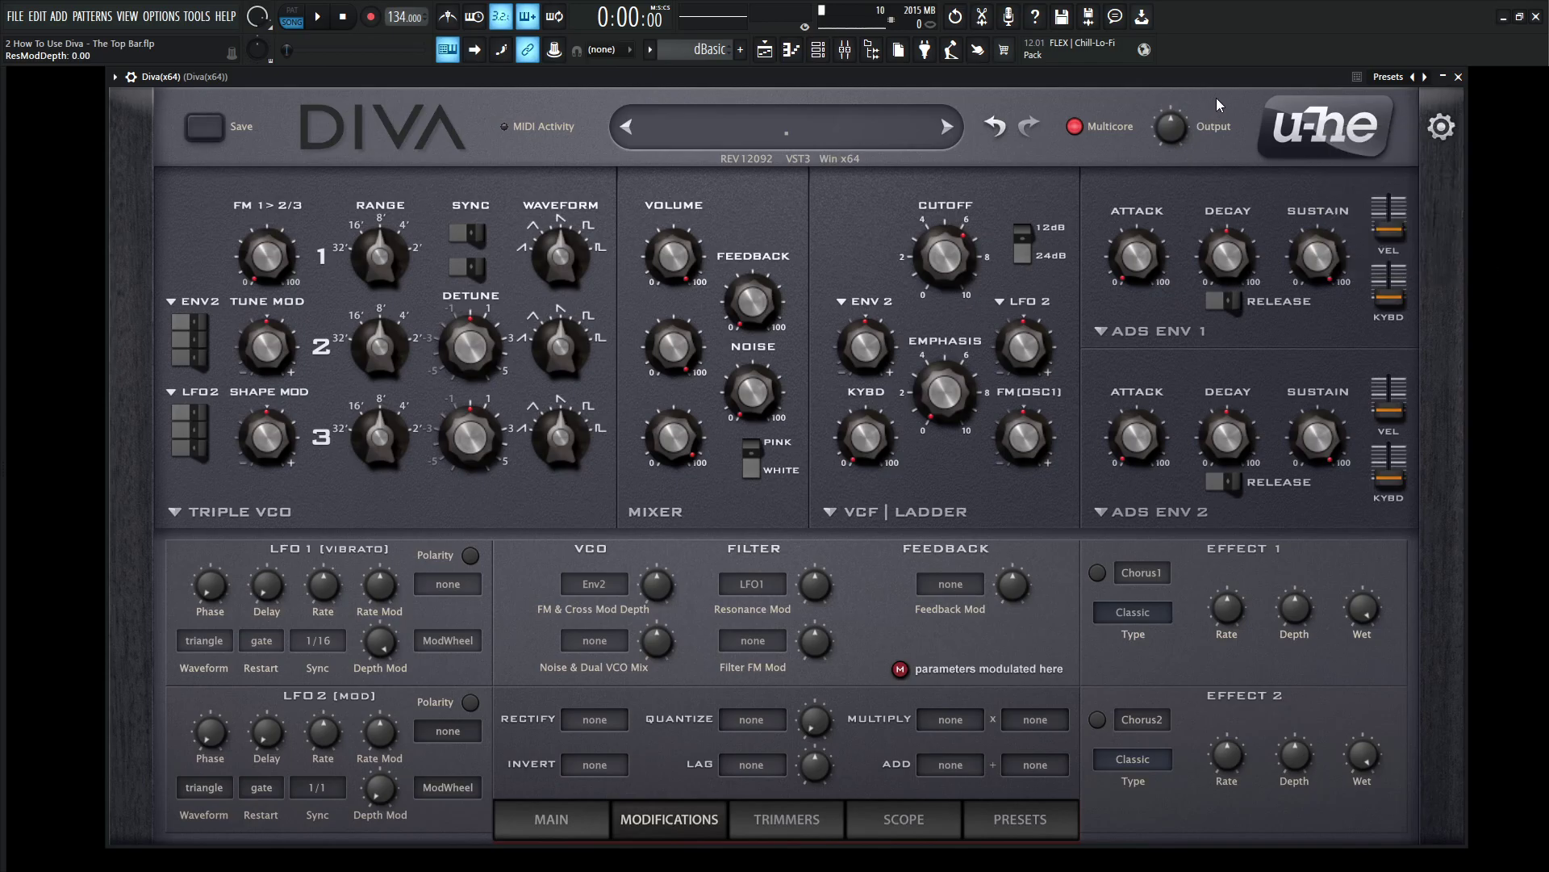
click(1442, 128)
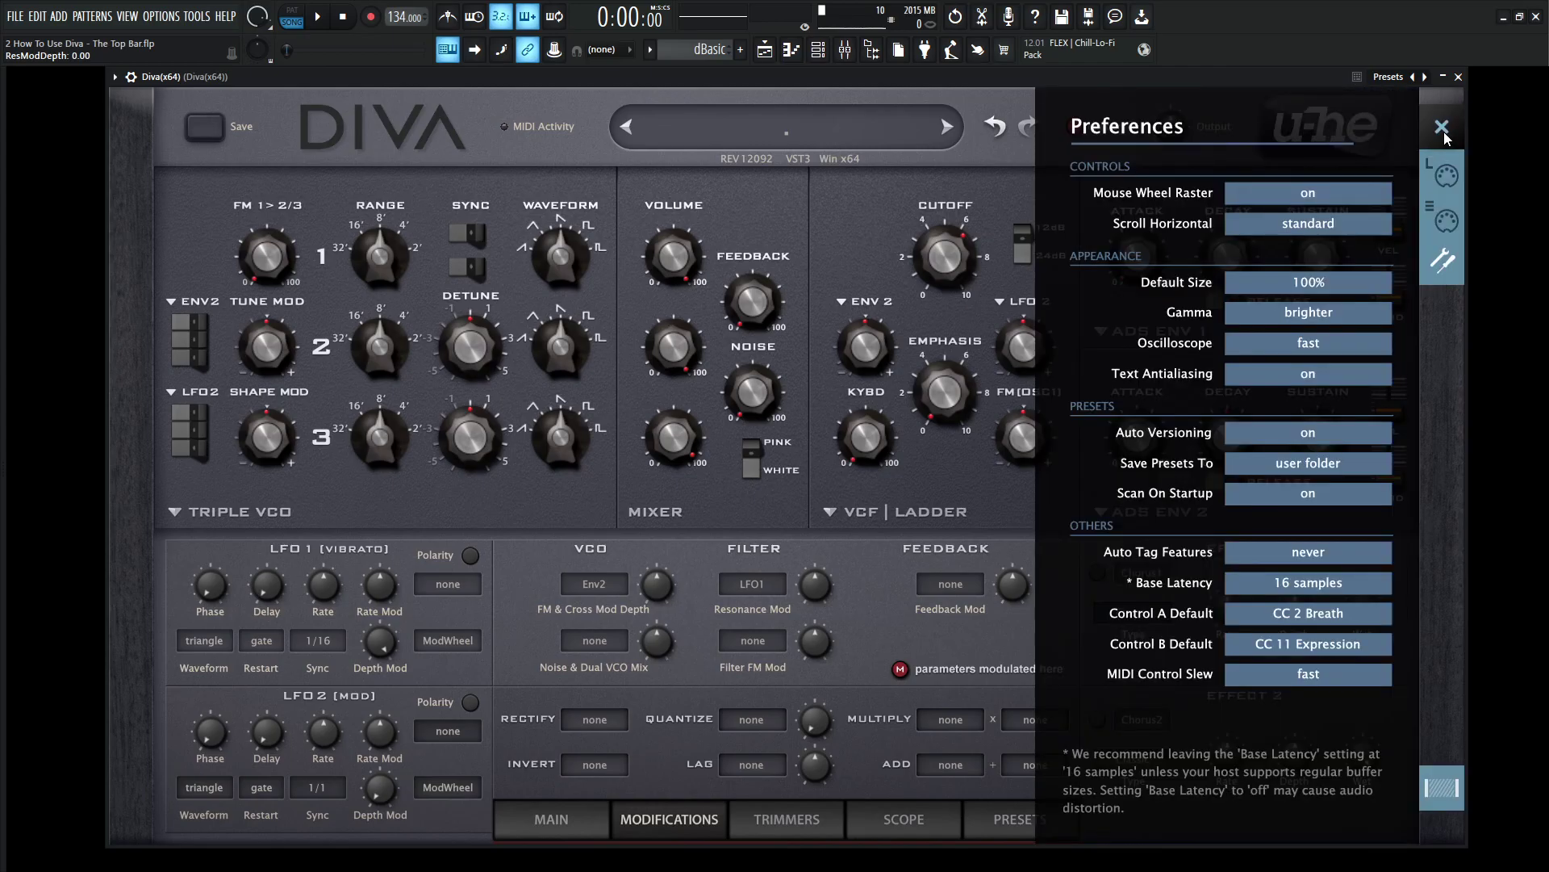
click(1451, 174)
click(1435, 220)
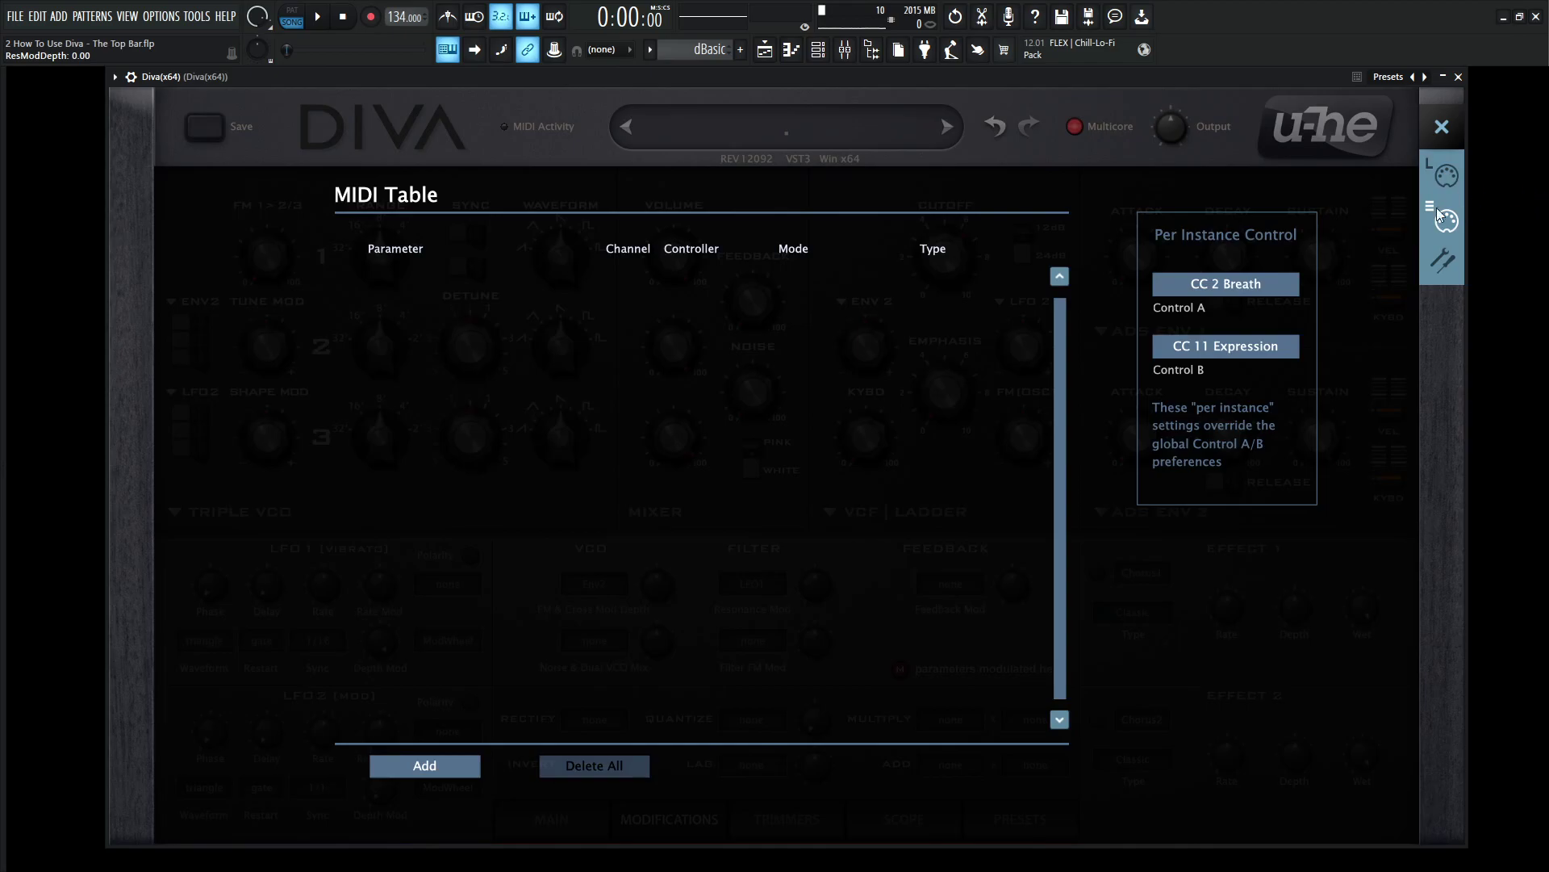
click(1441, 261)
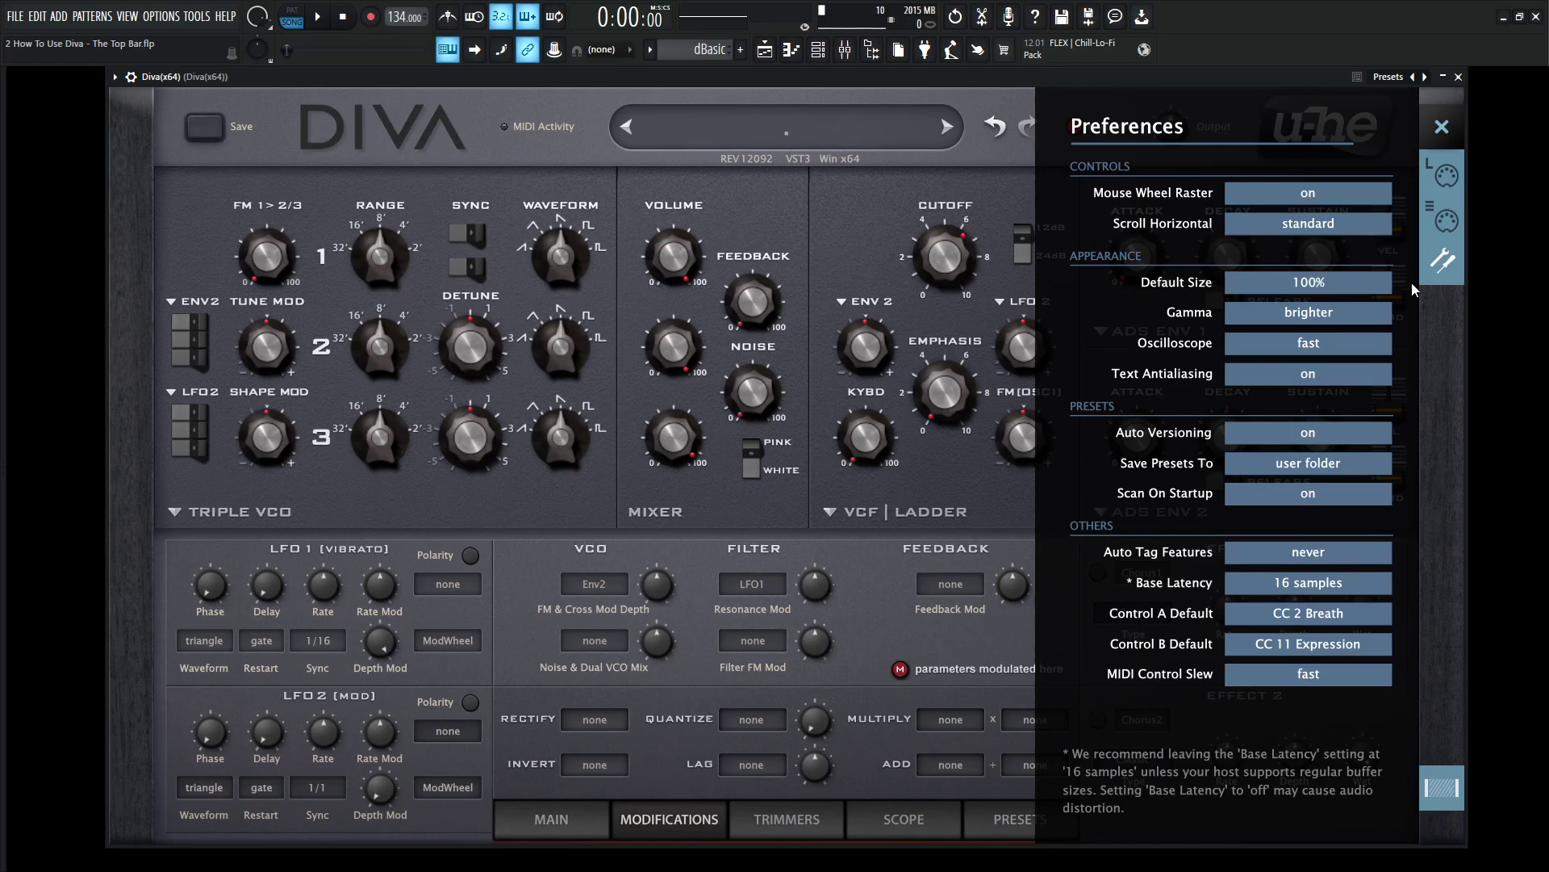
click(1441, 127)
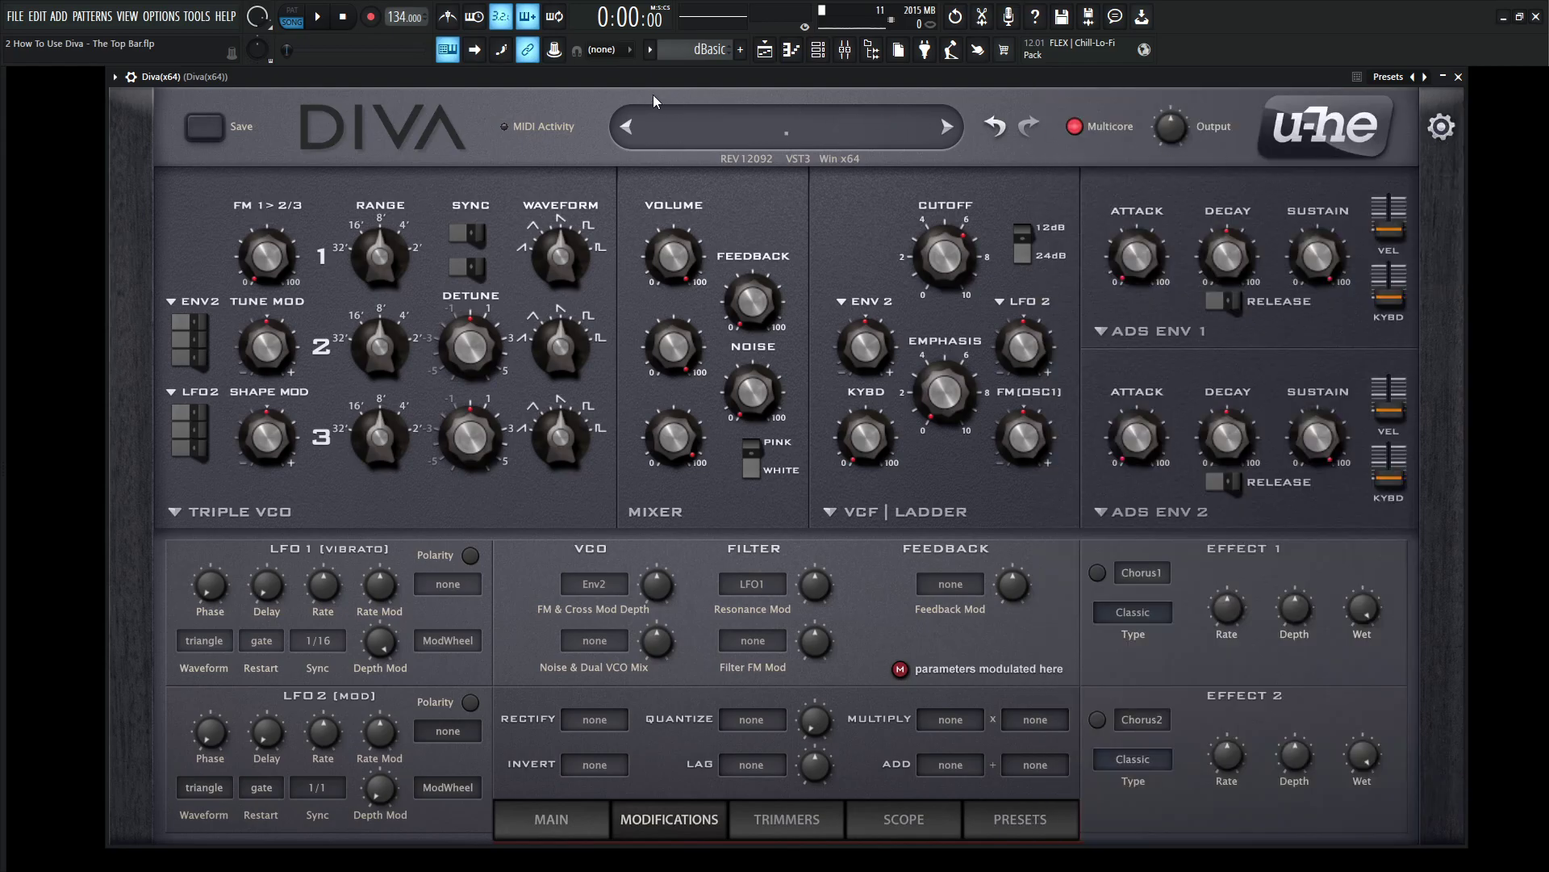